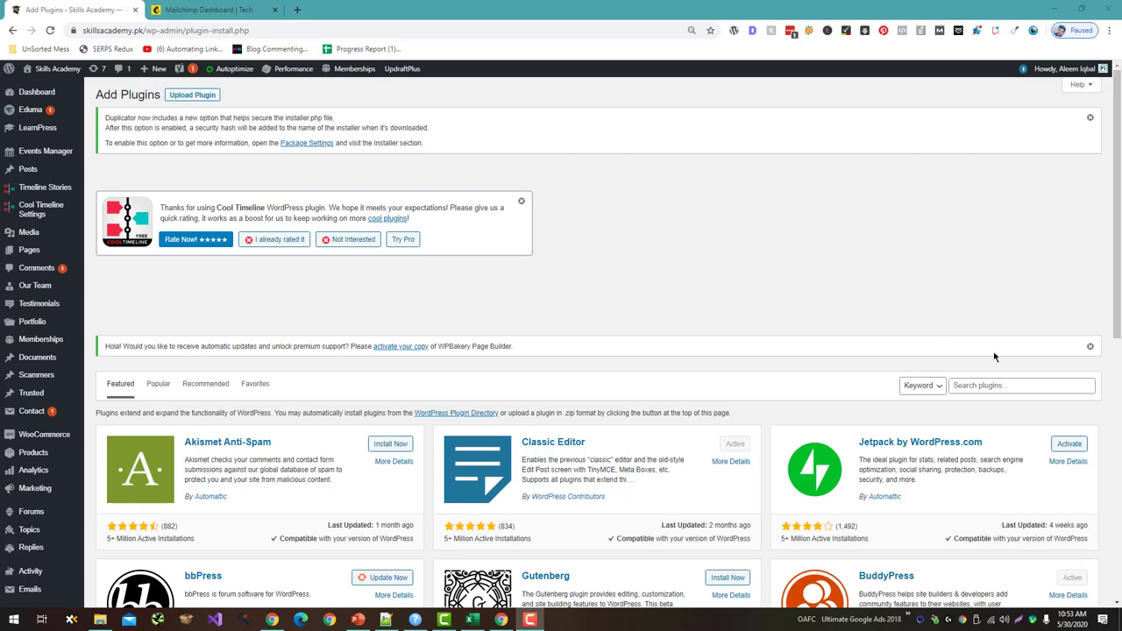
- Search the plugin directory for "All Export" and install Export any WordPress data to XML/CSV
click(1006, 382)
text(A)
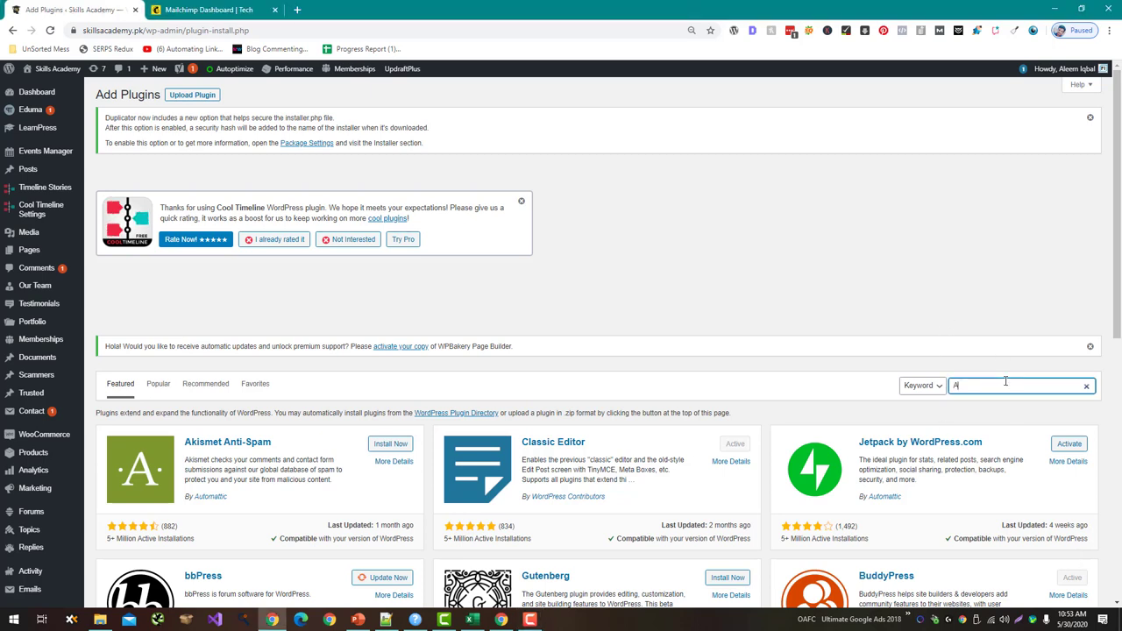
text(ll Export)
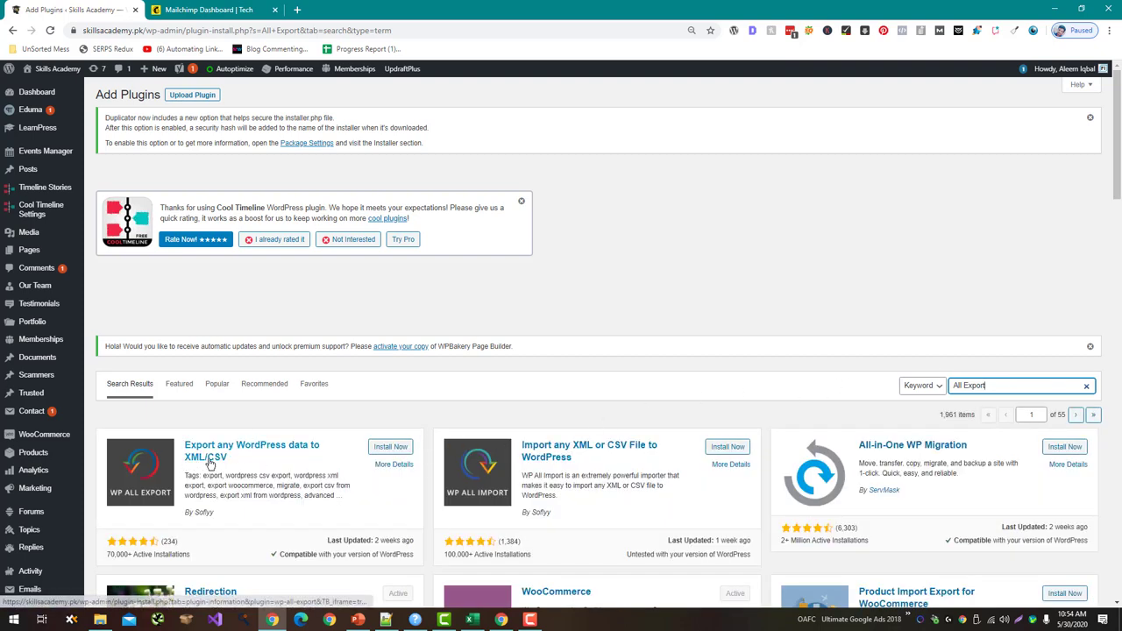
click(391, 447)
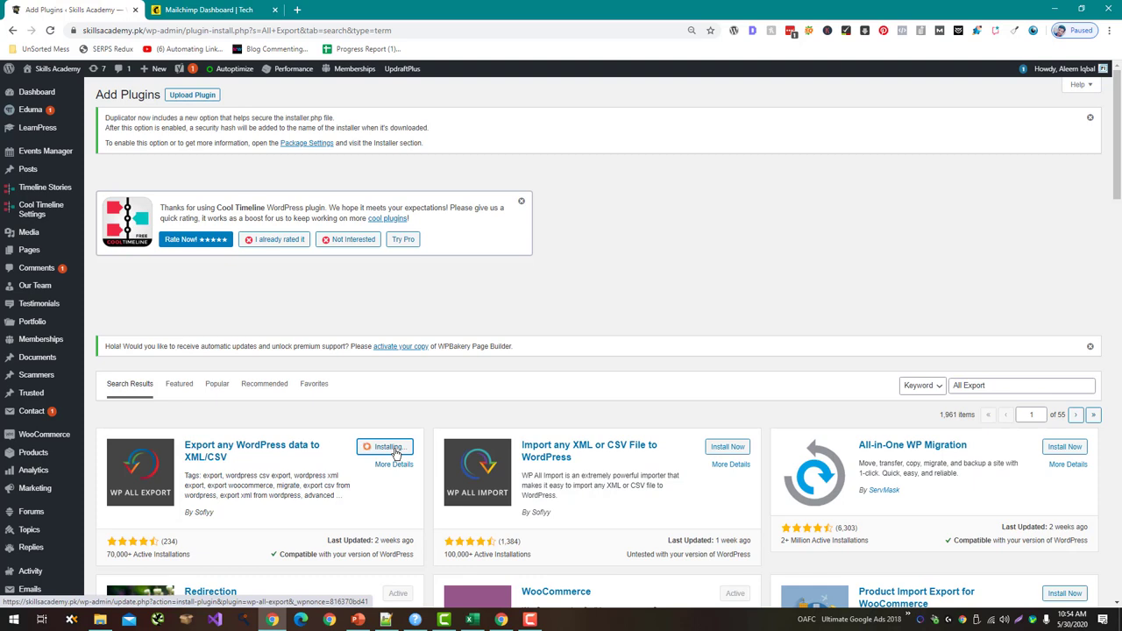
click(394, 450)
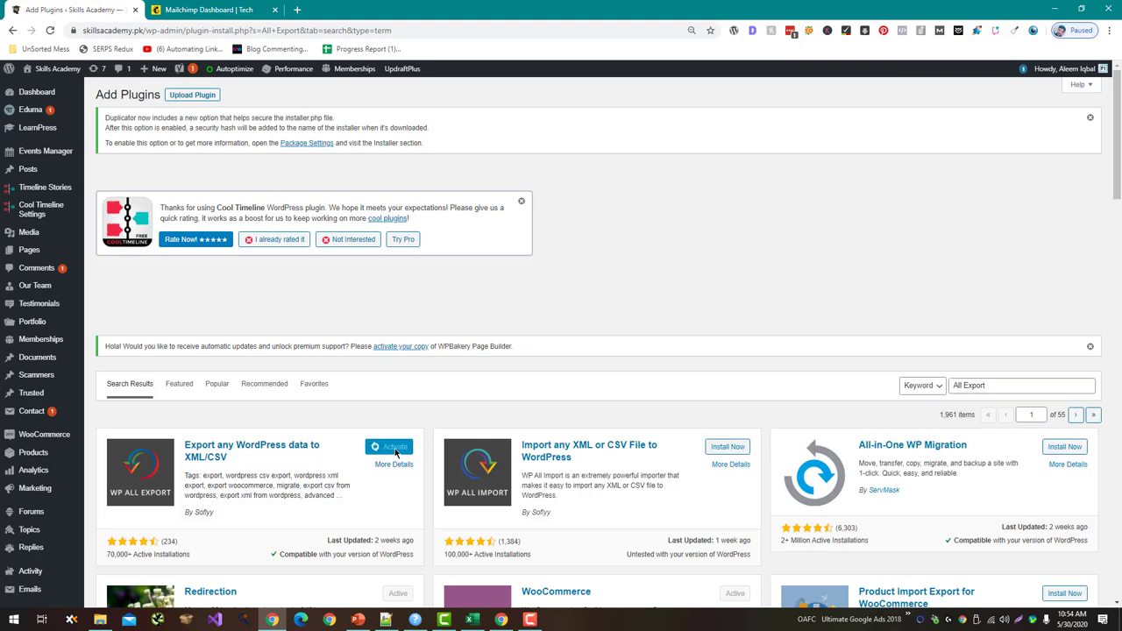
- Open the list of installed plugins
scroll(395, 448, down, 2)
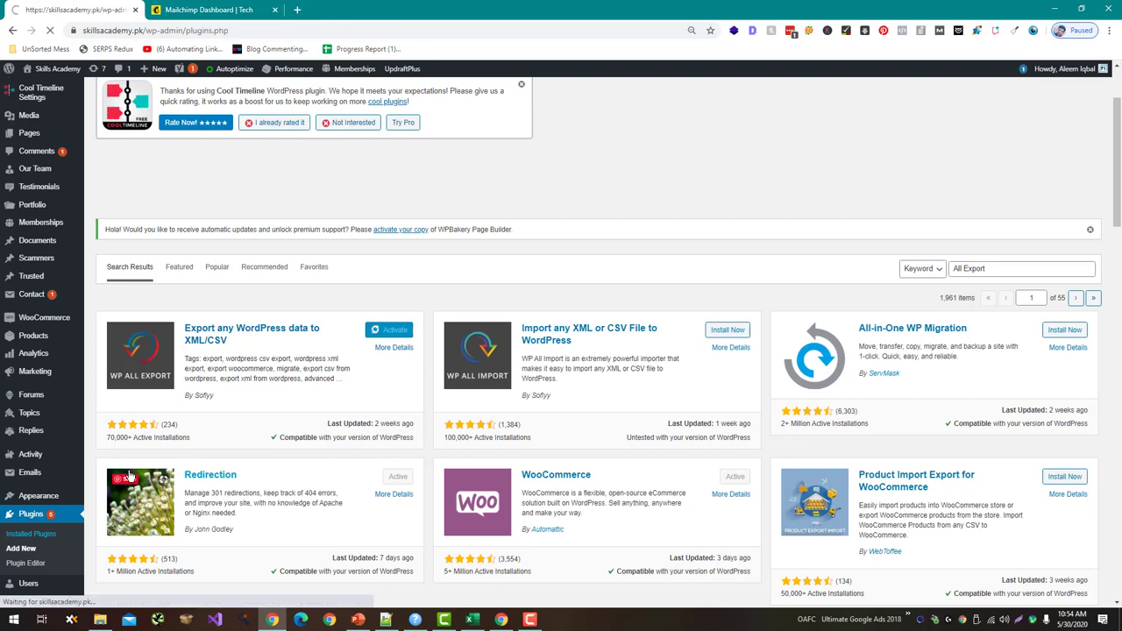
scroll(75, 410, down, 4)
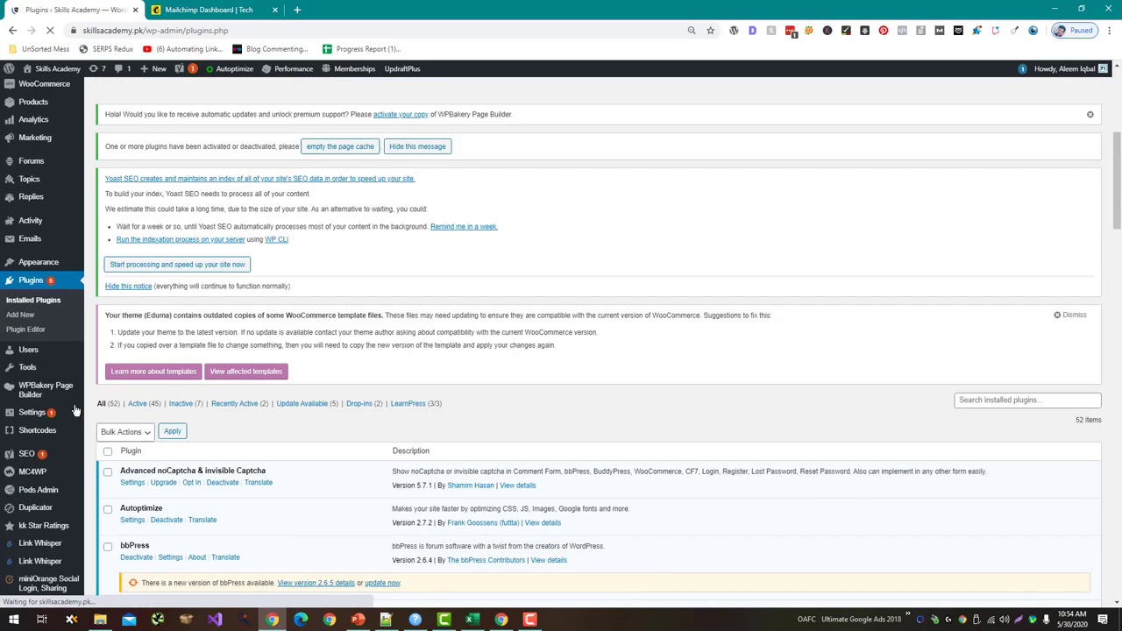
mouse_move(63, 372)
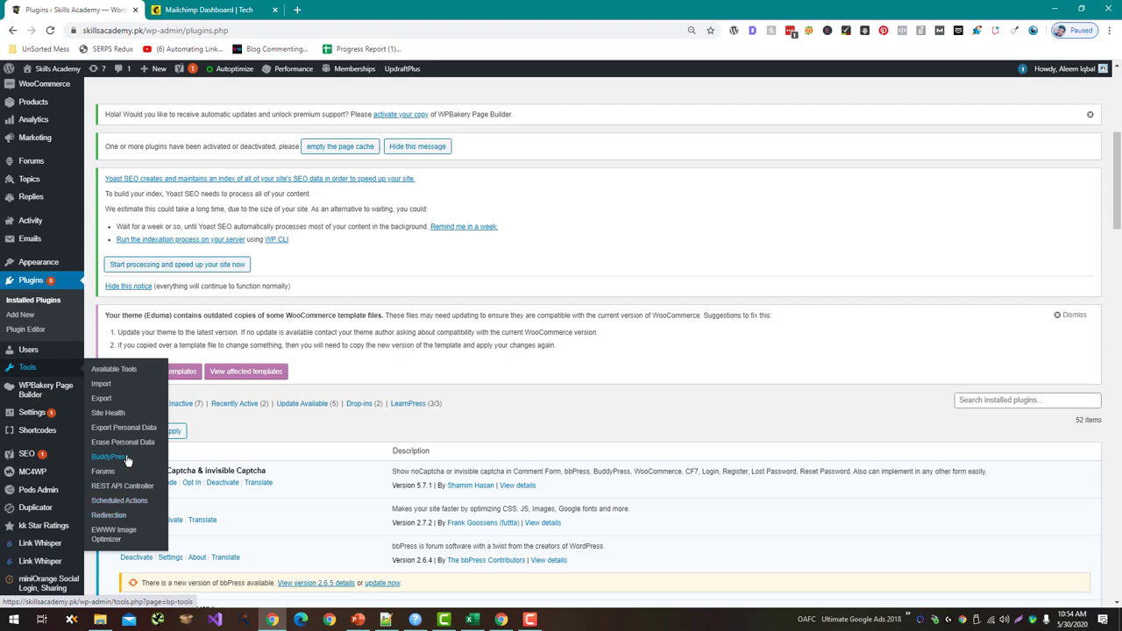
scroll(120, 403, down, 2)
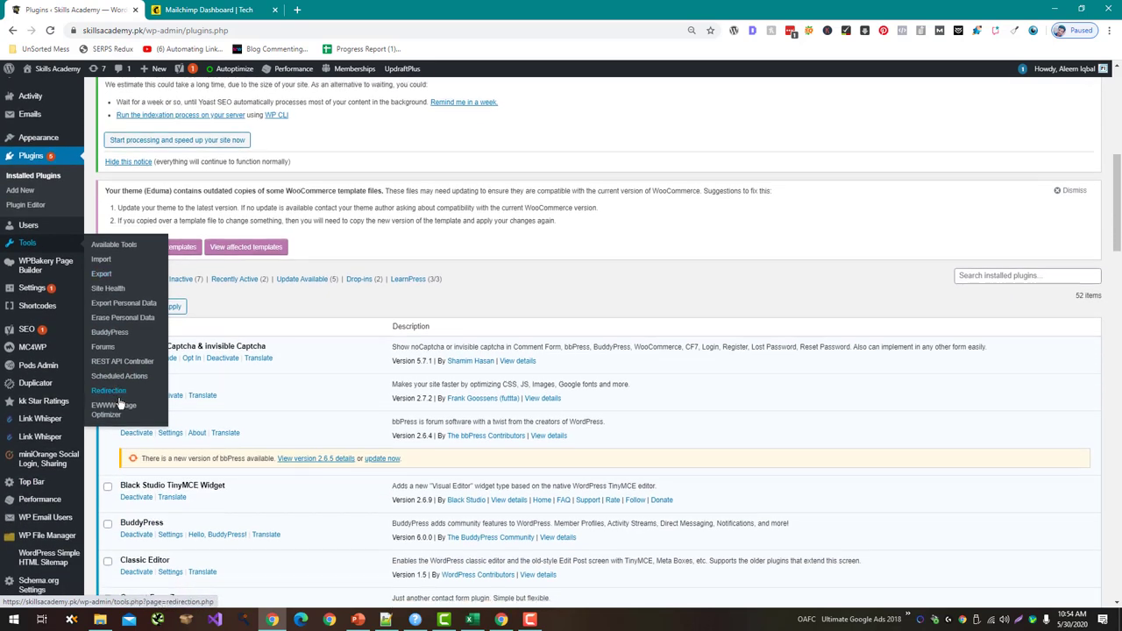
scroll(121, 403, down, 2)
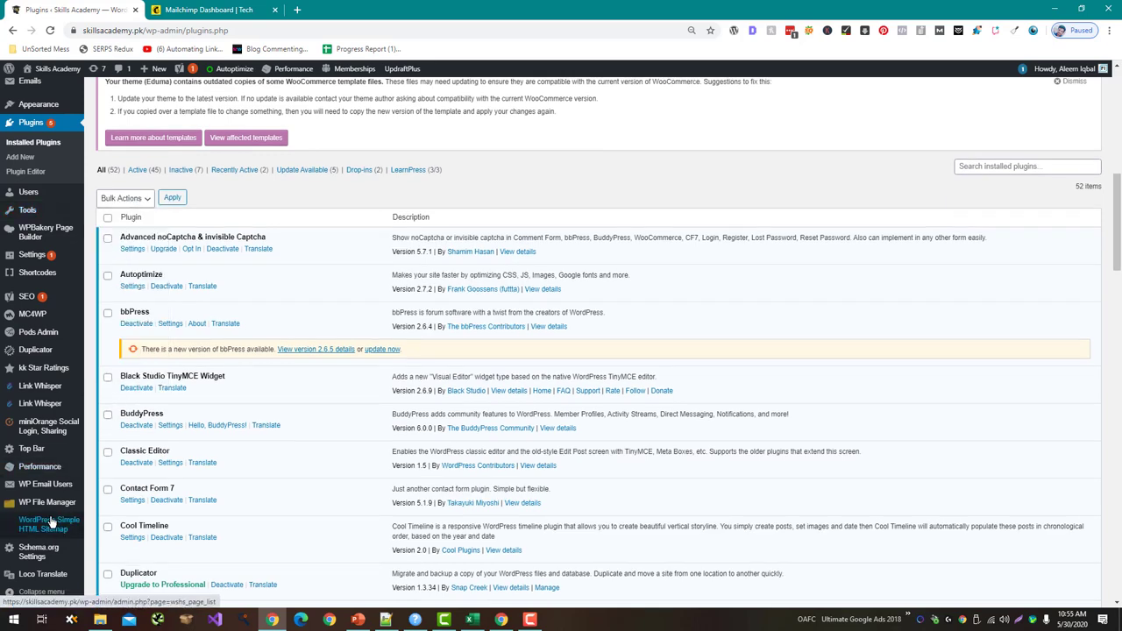
- Find WP All Export by searching the installed plugins page for "export", and activate the plugin
key(ctrl+t)
key(ctrl+w)
key(ctrl+f)
text(e)
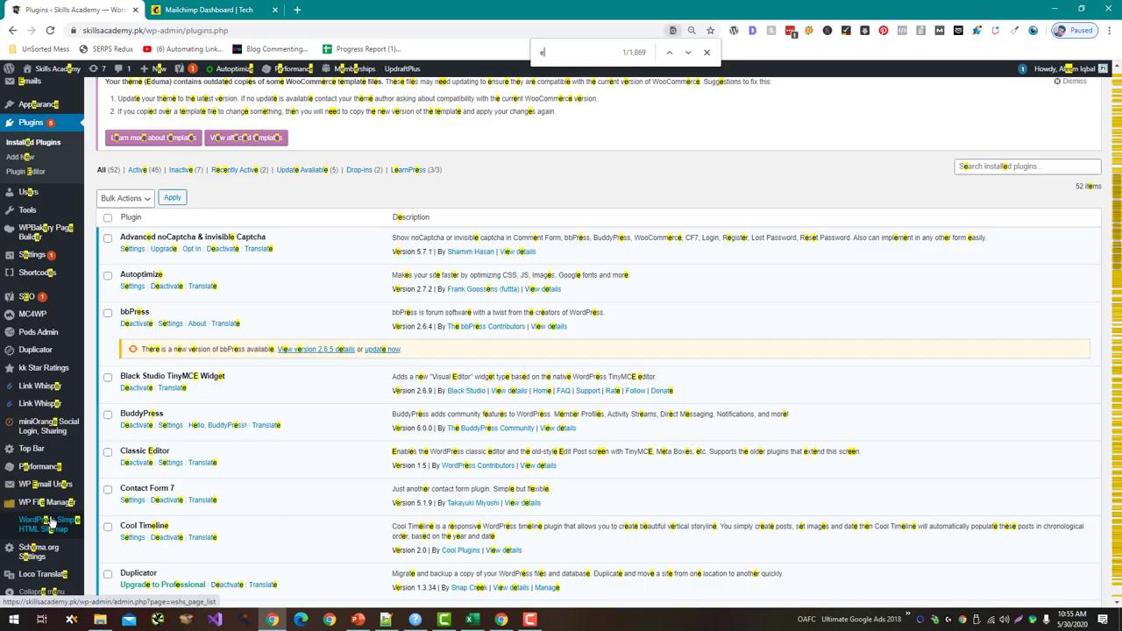
text(xpo)
key(Return)
key(Return)
key(Return)
key(Return)
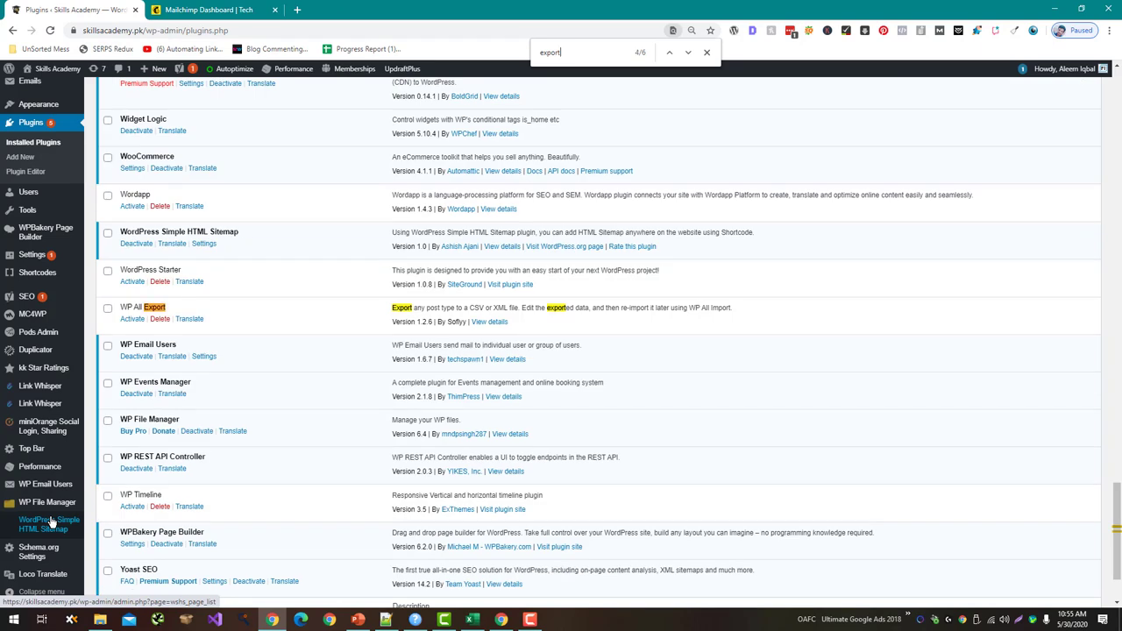
key(Escape)
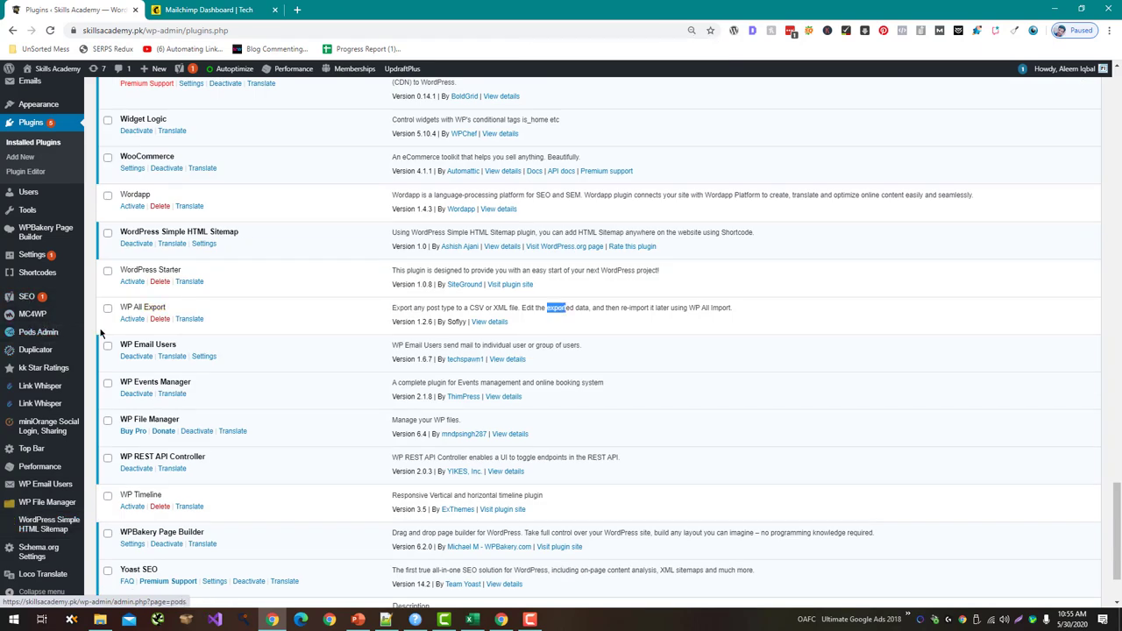
click(131, 319)
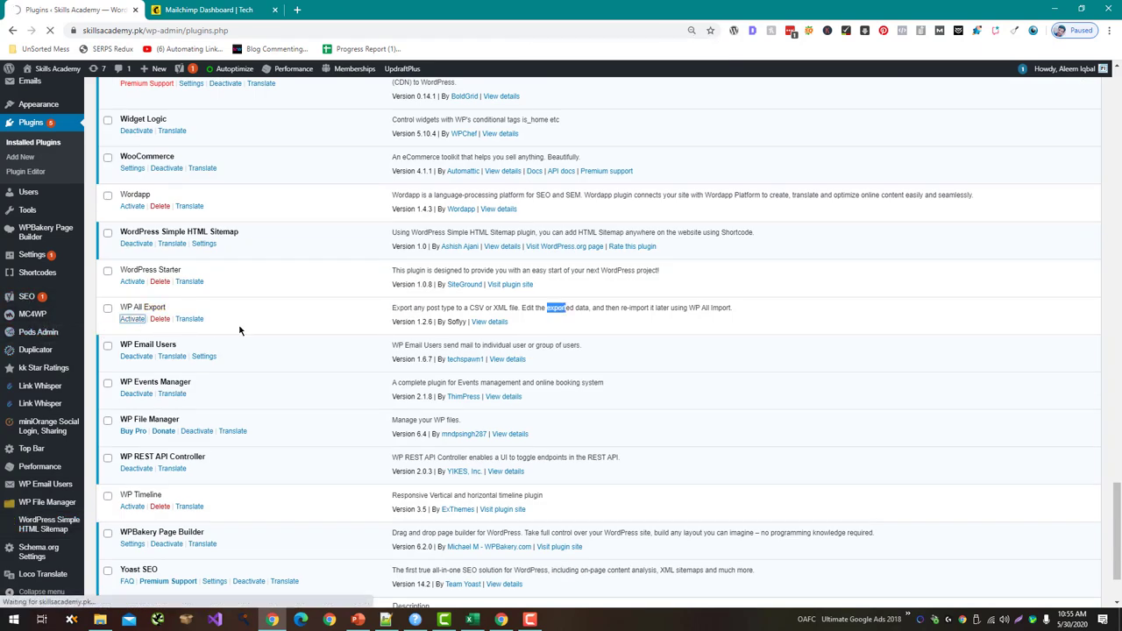
- Start a new export with the All Export plugin
scroll(240, 330, down, 2)
scroll(240, 330, up, 3)
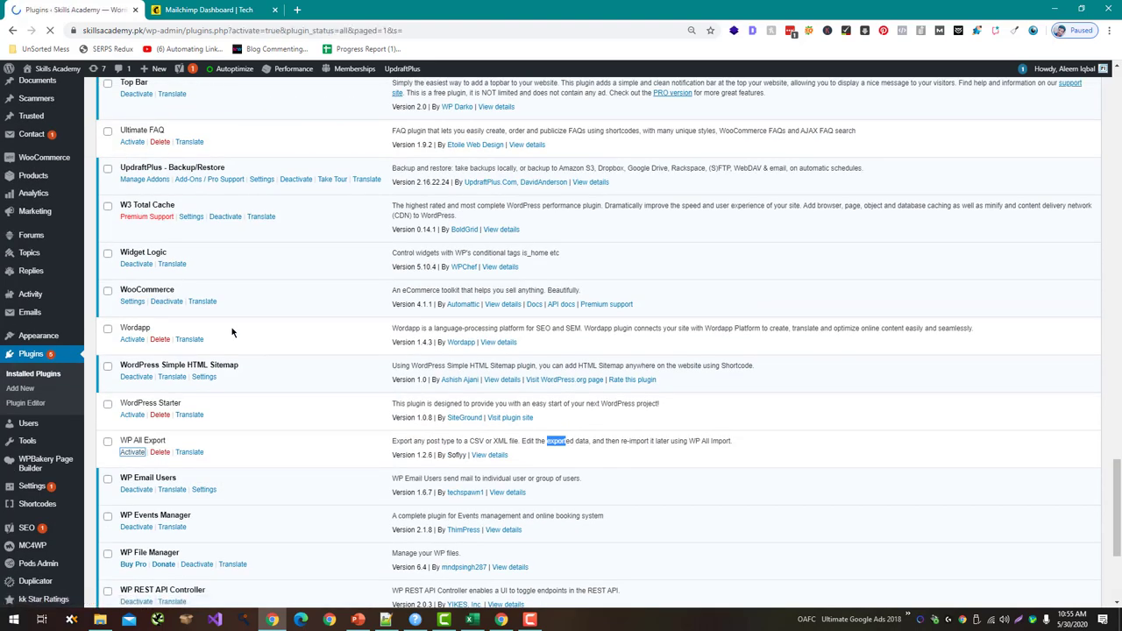
scroll(233, 331, down, 5)
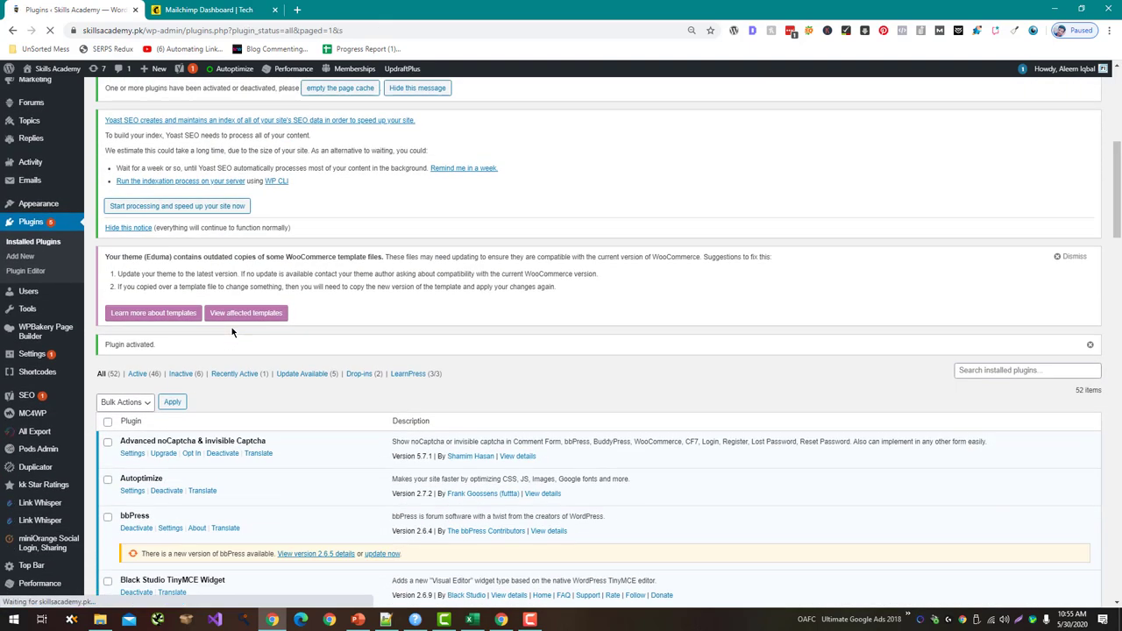
scroll(232, 330, down, 3)
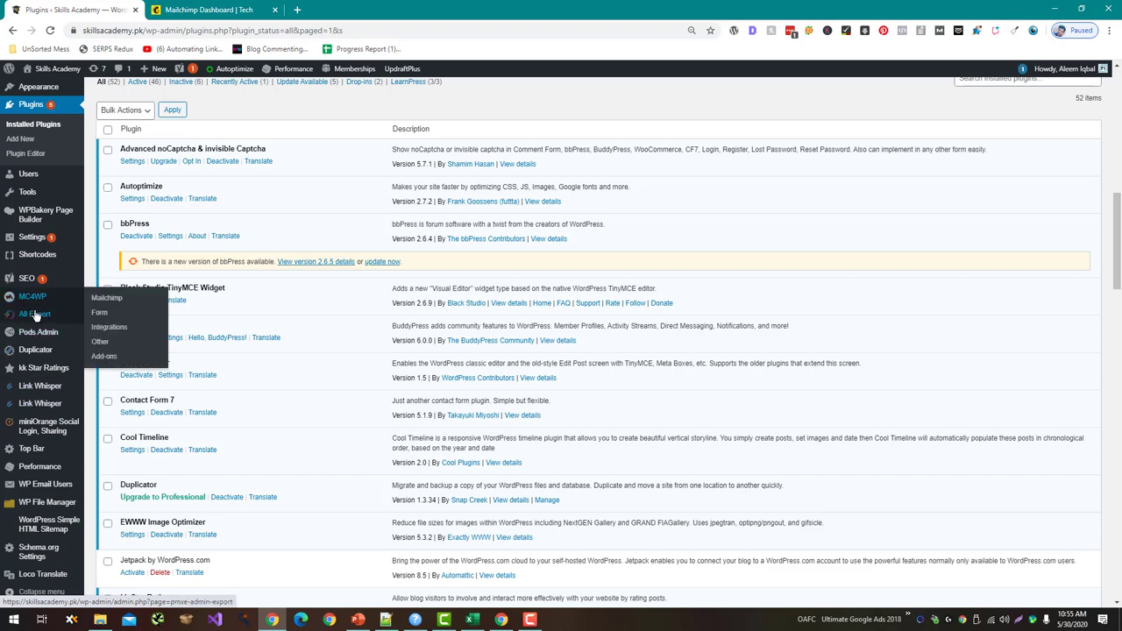
mouse_move(37, 317)
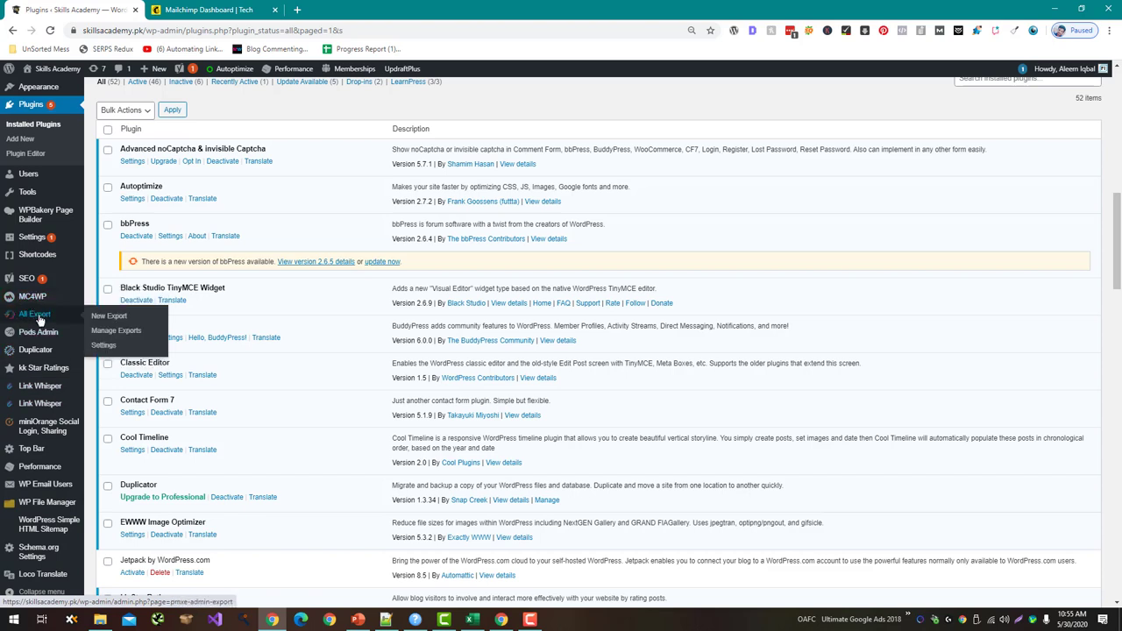
click(101, 317)
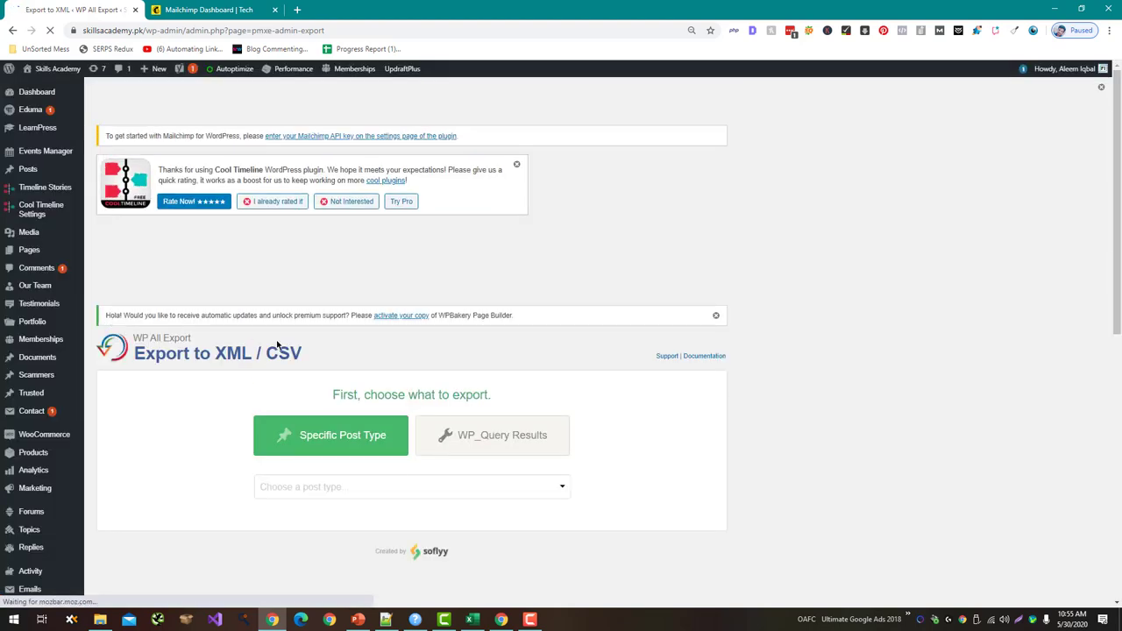
- Choose Users as the specific post type to export
scroll(376, 374, down, 1)
click(378, 371)
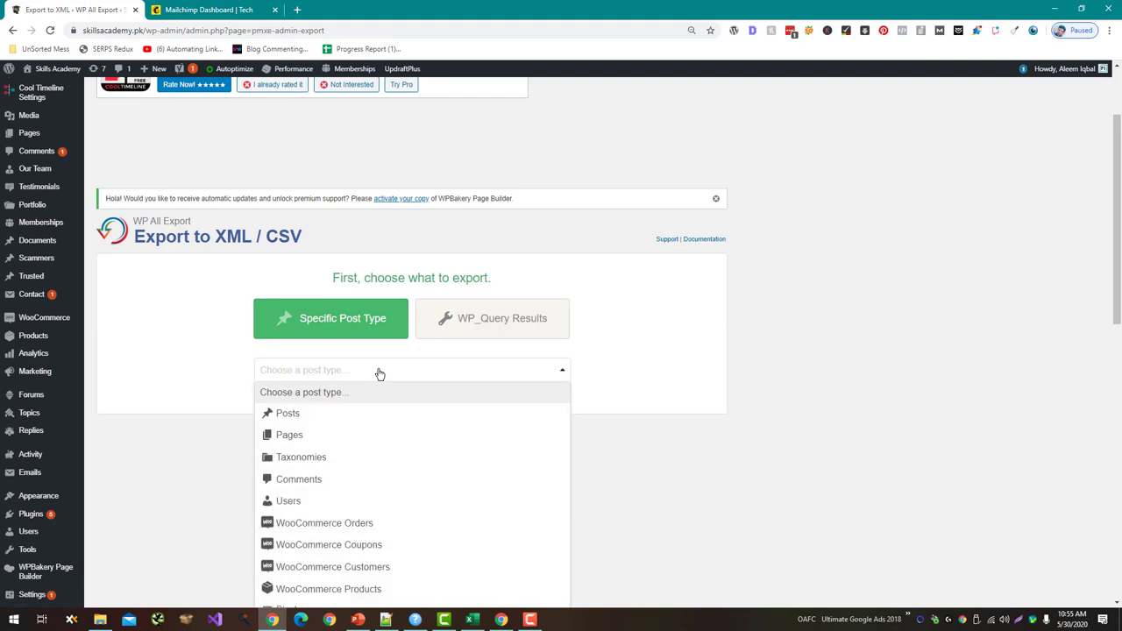
scroll(379, 399, down, 2)
click(289, 326)
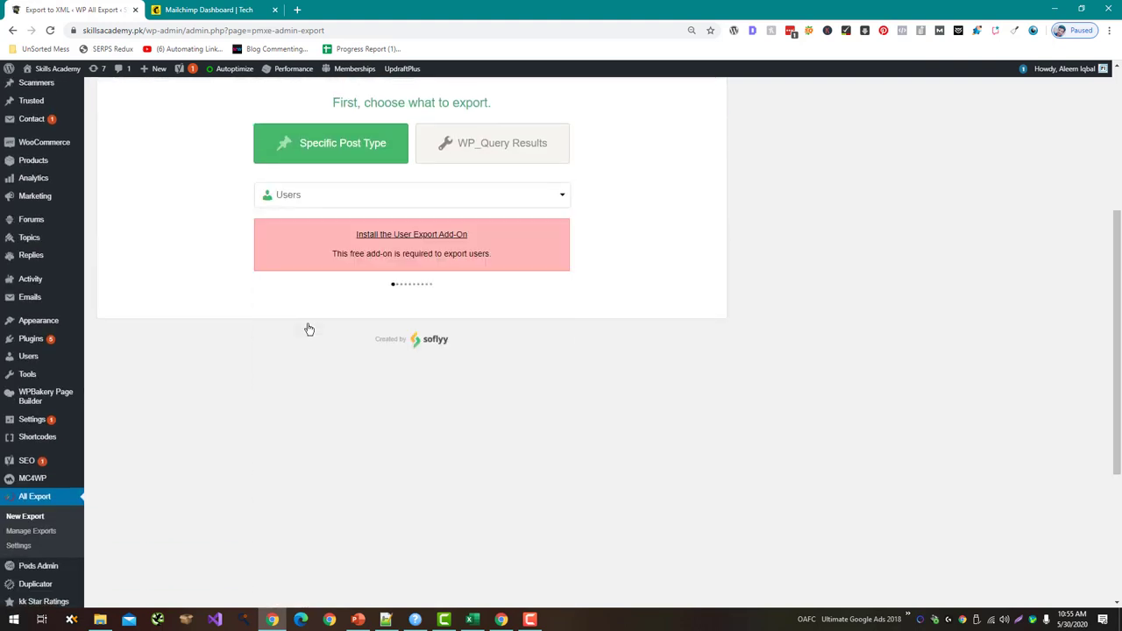
- Install the free User Export Add-On that is required for exporting users
click(381, 237)
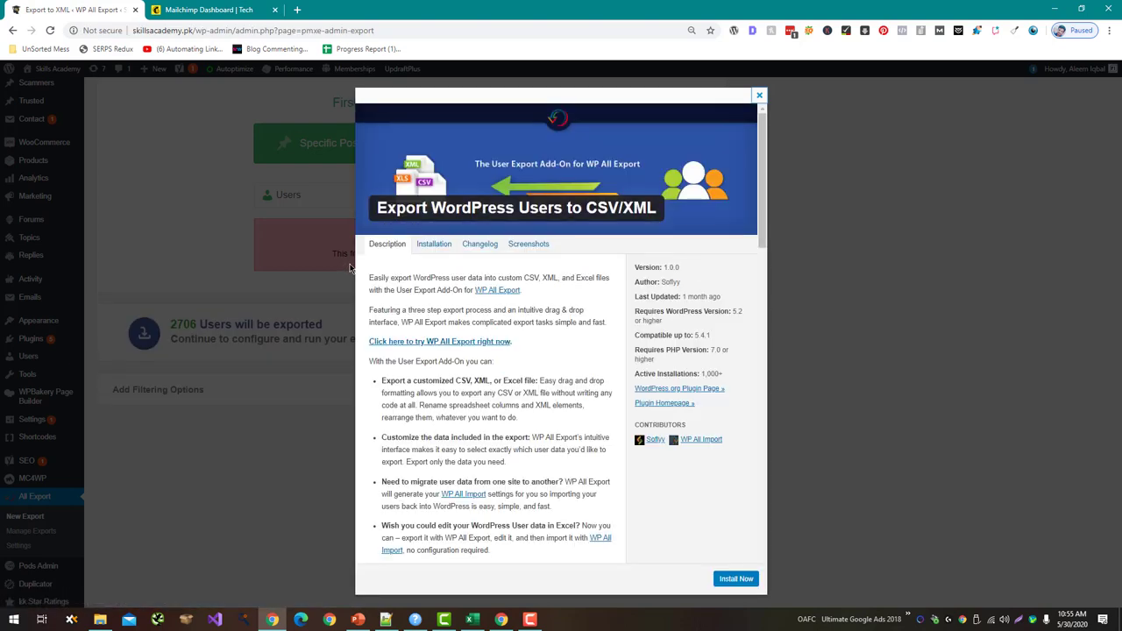
scroll(732, 455, down, 3)
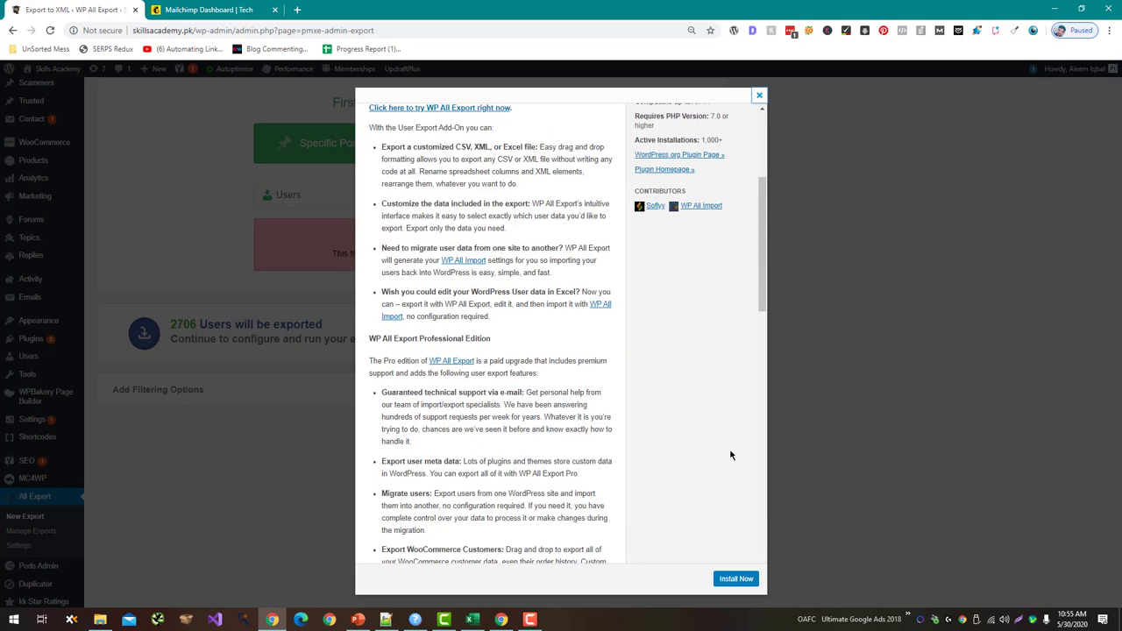
click(735, 580)
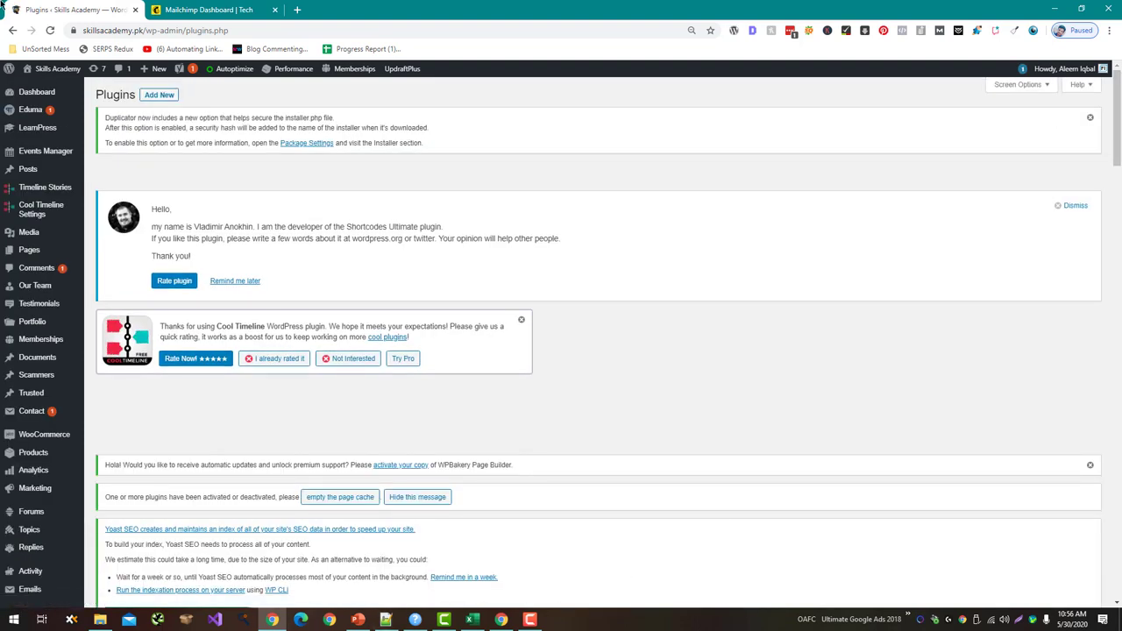
- Activate the WP All Export - User Export Add-On in the installed plugins list
scroll(421, 337, down, 2)
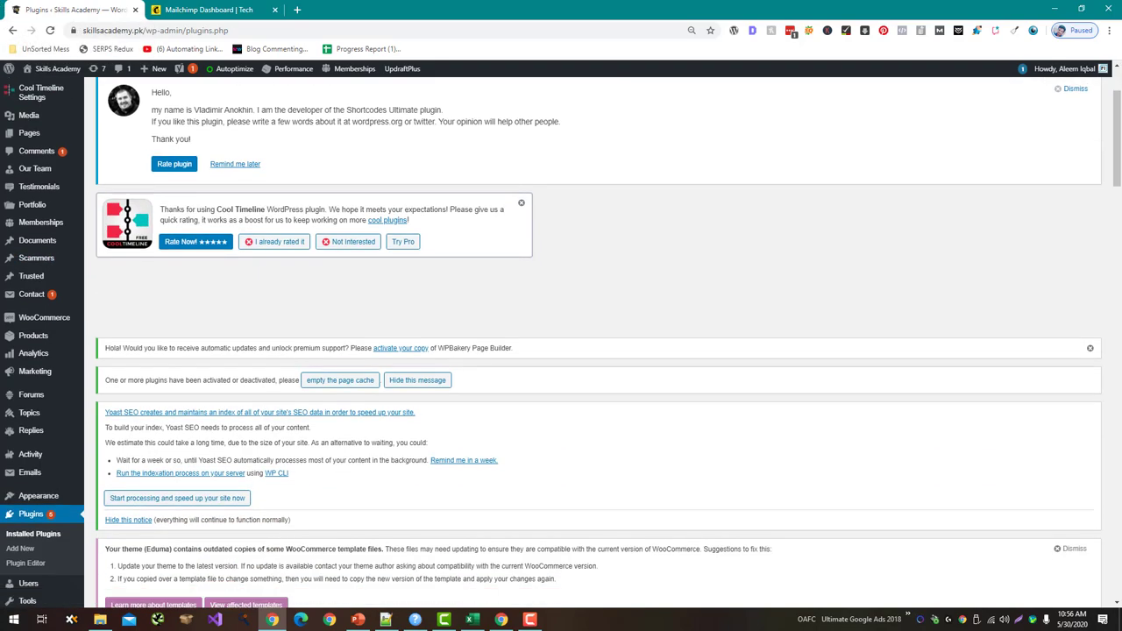
scroll(420, 336, down, 3)
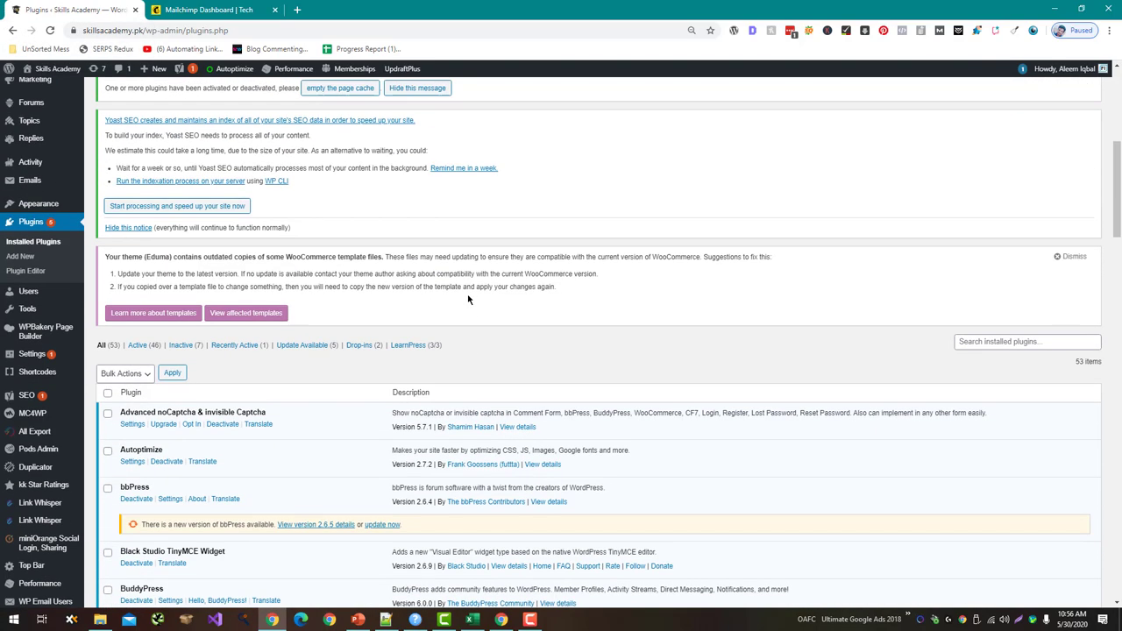
scroll(468, 299, down, 3)
scroll(468, 299, down, 2)
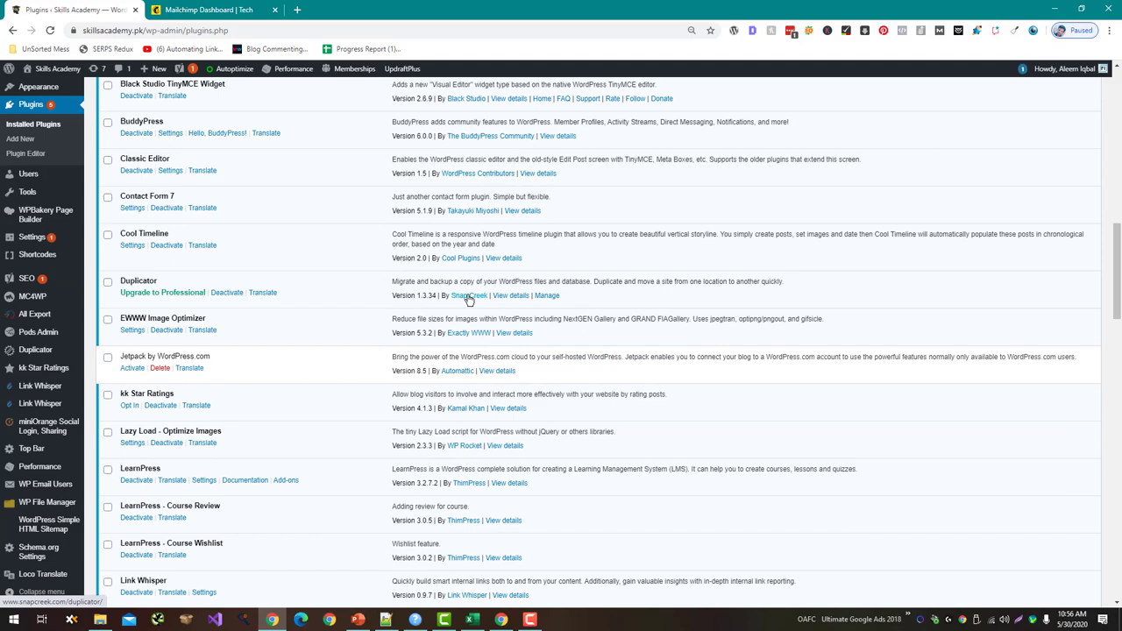
scroll(468, 299, down, 10)
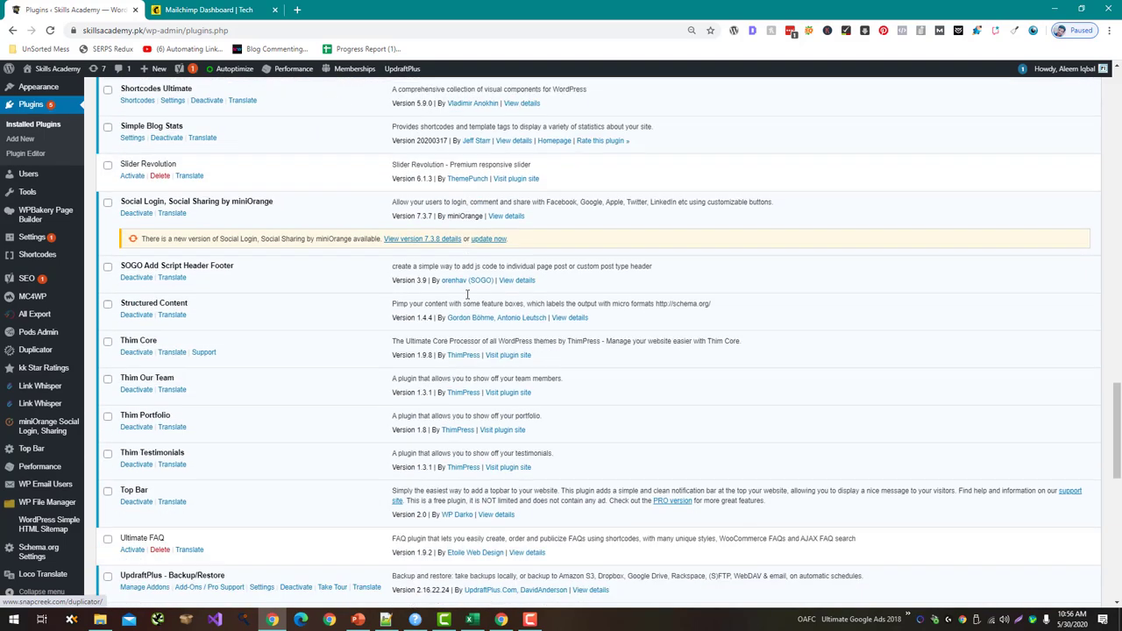
scroll(468, 295, down, 5)
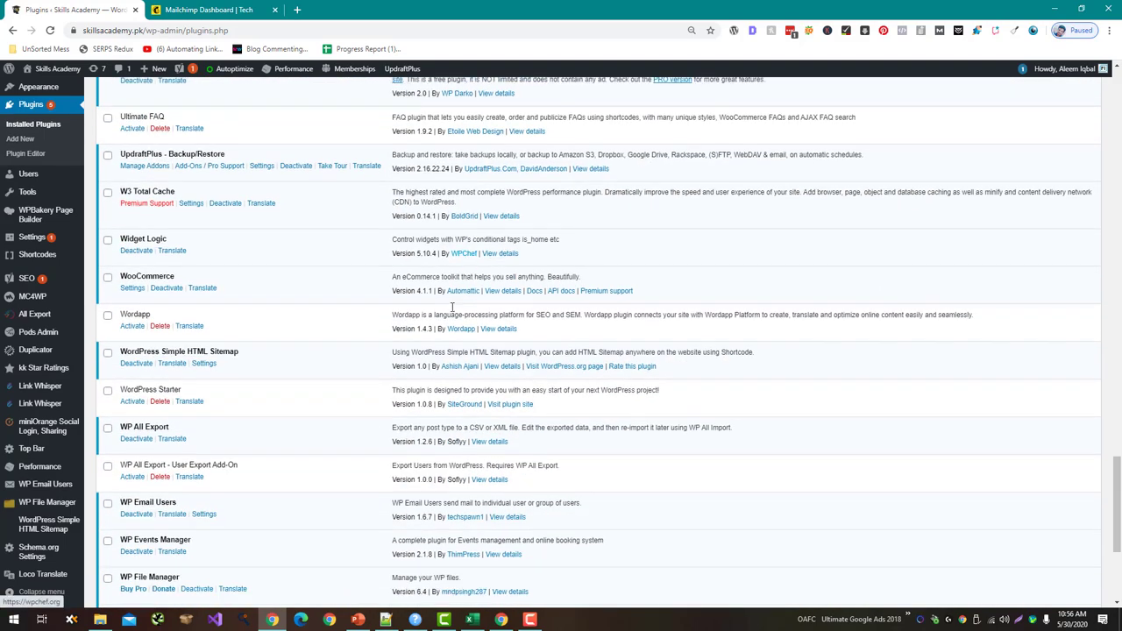
scroll(281, 413, down, 1)
click(133, 405)
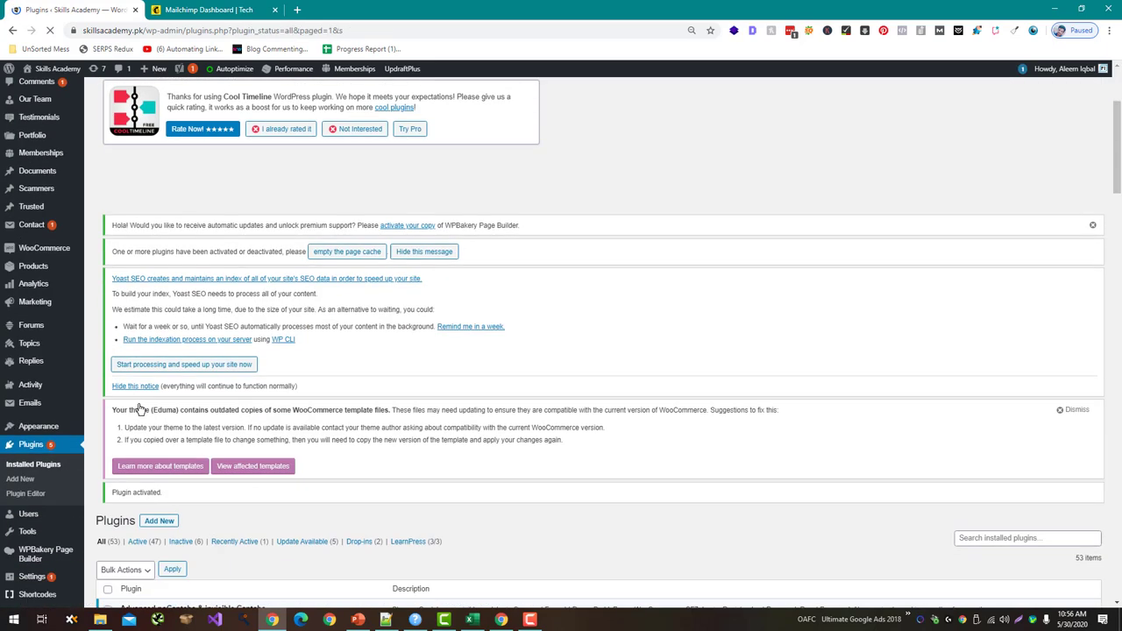
- Start a new export in All Export with the user add-on enabled
scroll(140, 410, down, 5)
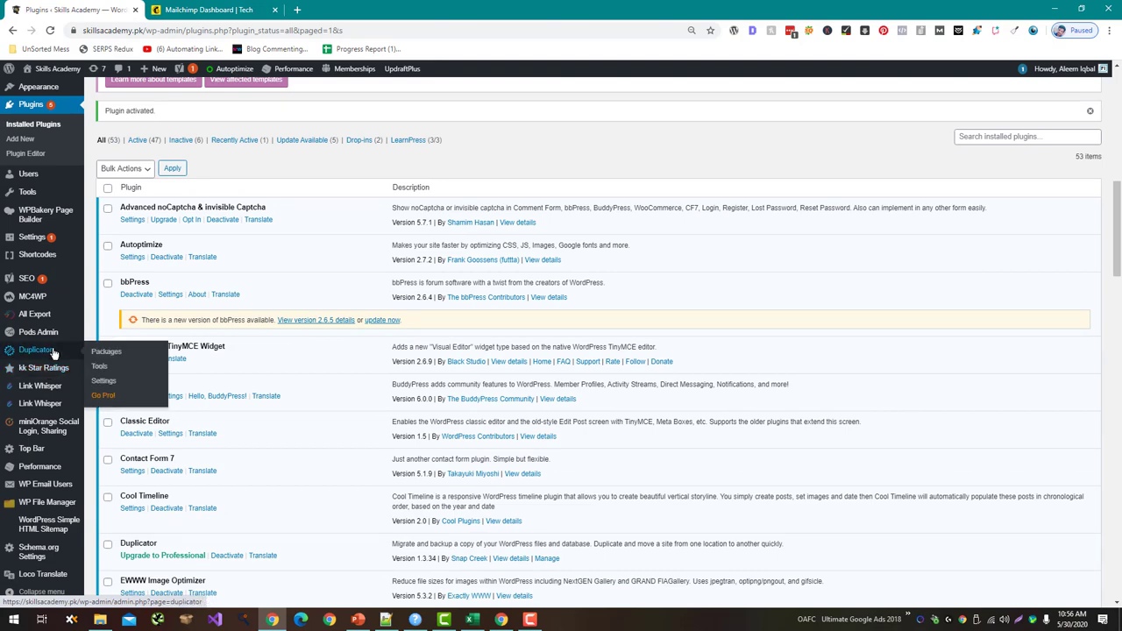
mouse_move(60, 312)
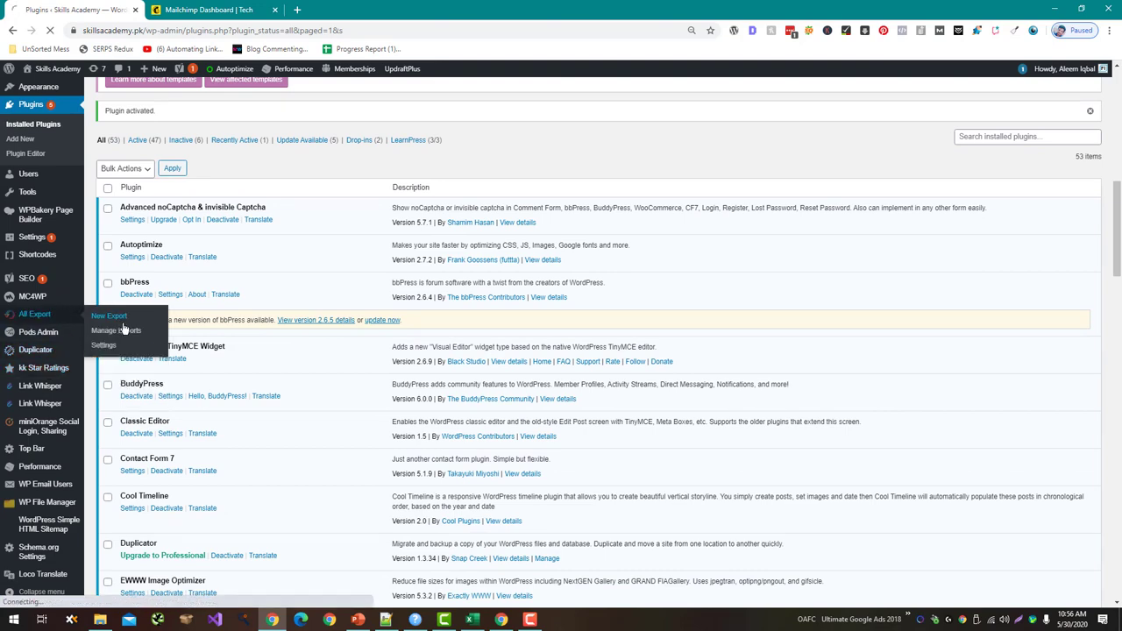
click(126, 331)
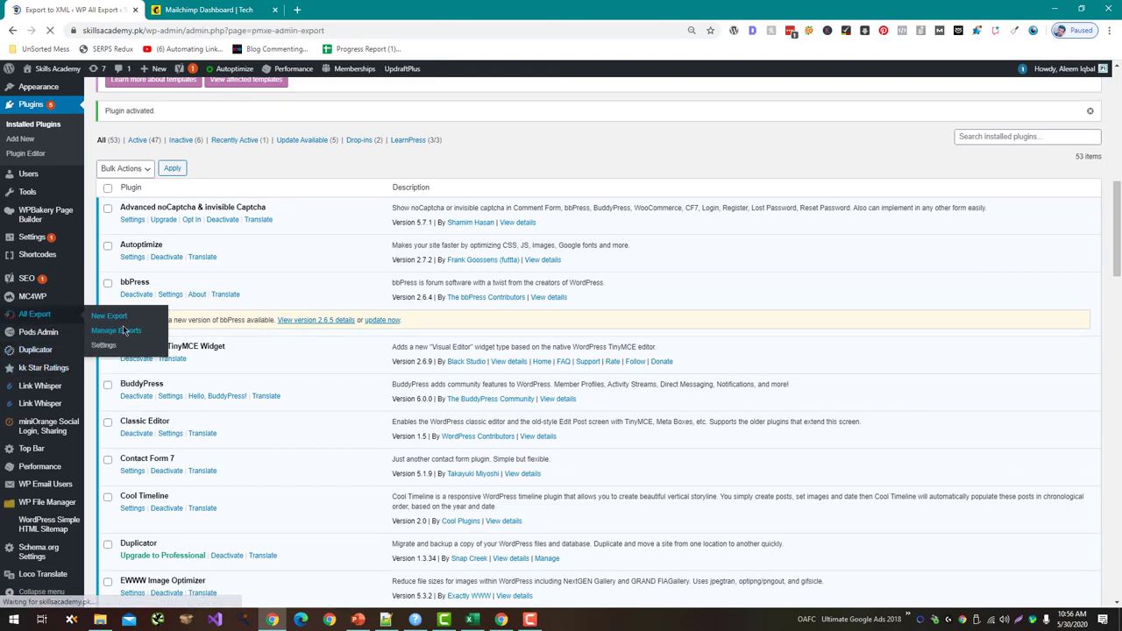
scroll(437, 371, down, 2)
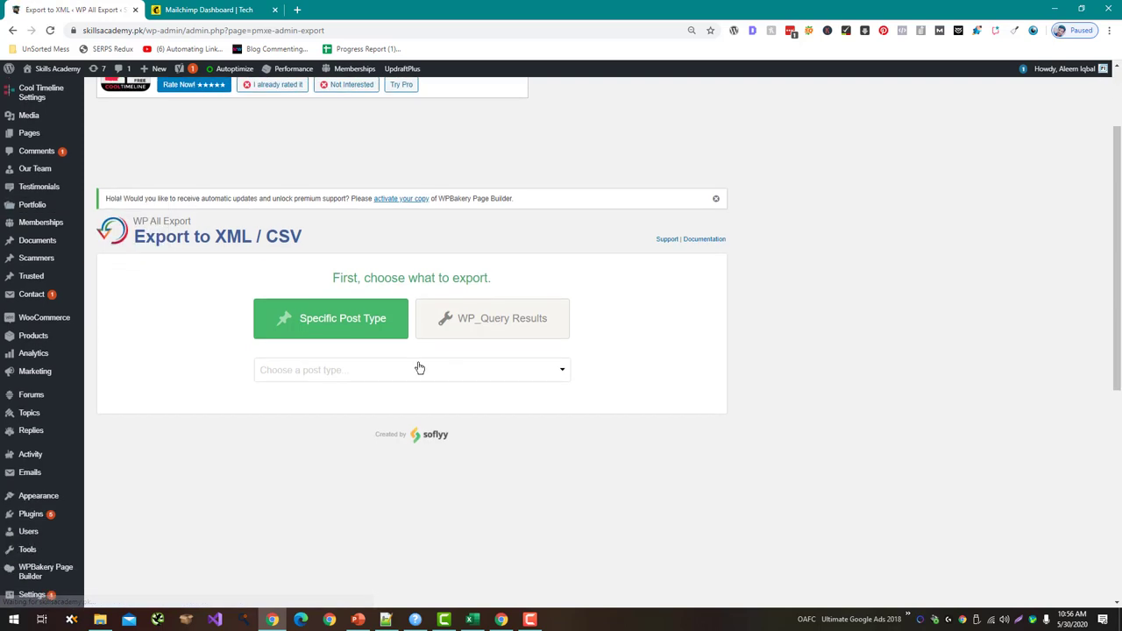
- Select Users as the post type for the export and expand its filtering options
click(419, 369)
scroll(413, 473, down, 1)
click(408, 443)
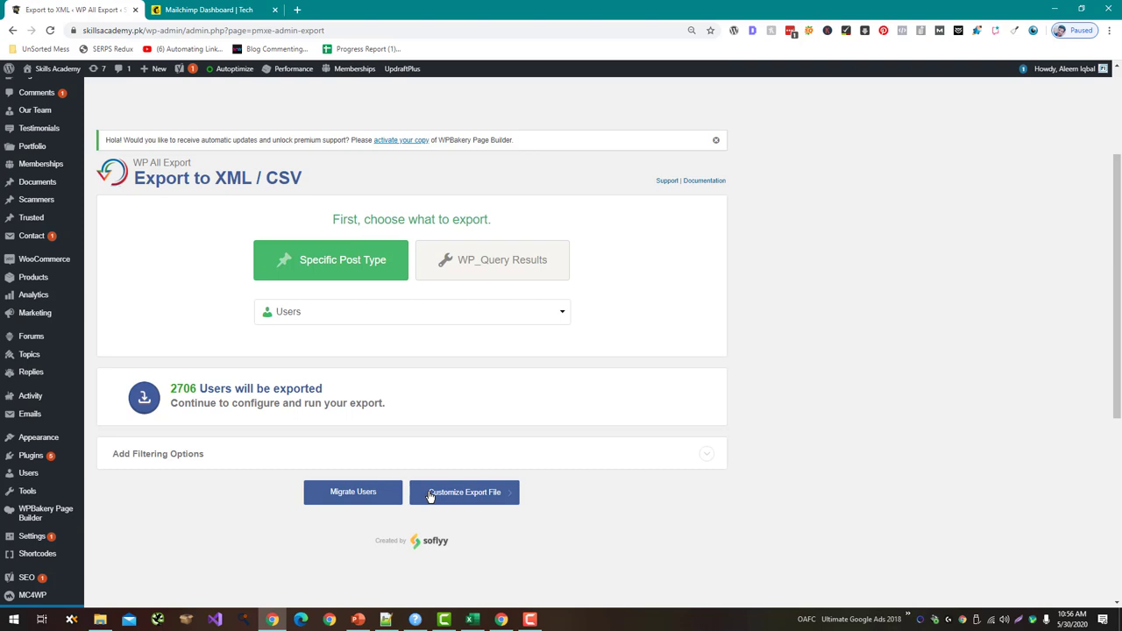
click(430, 459)
scroll(432, 463, down, 1)
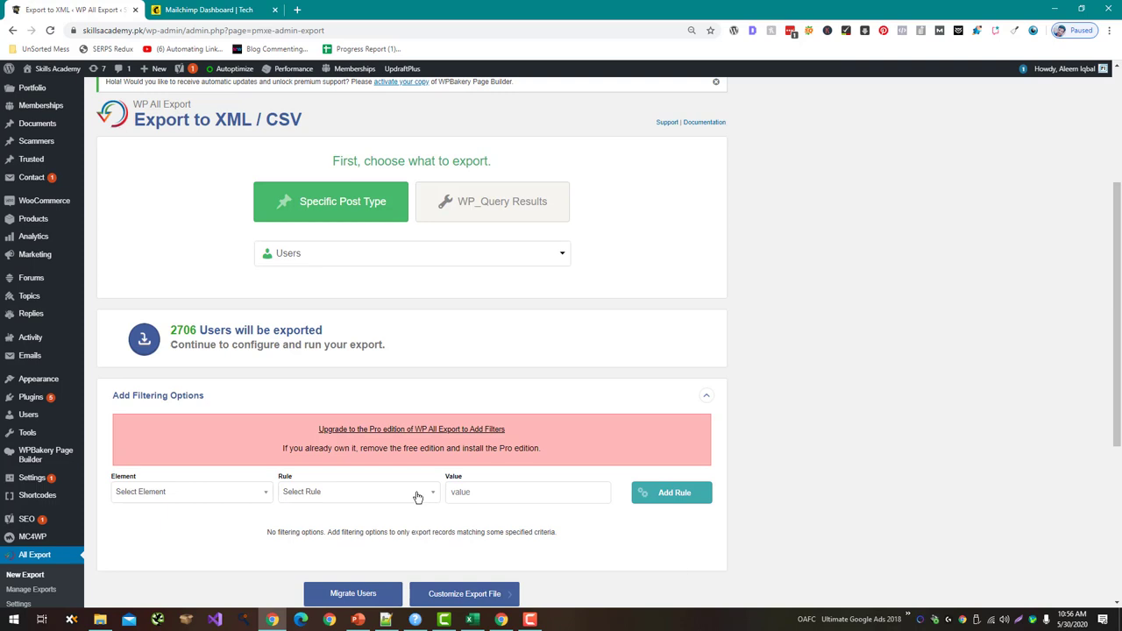
- Look through the available filter elements and rules without adding any, and proceed to customizing the export file
click(232, 493)
scroll(231, 490, down, 5)
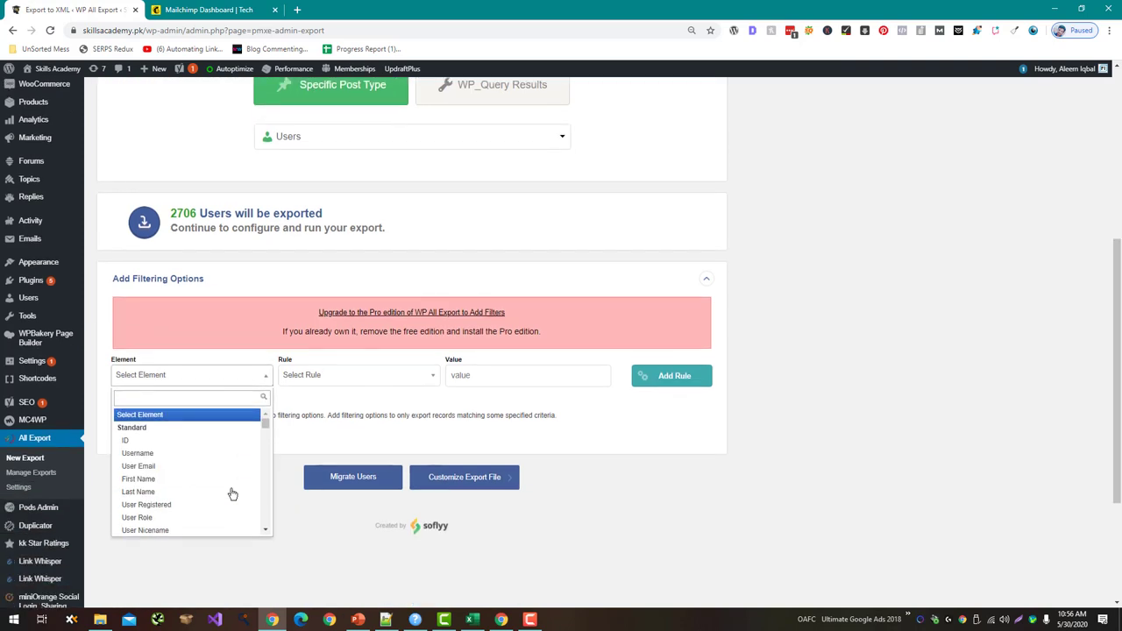
scroll(231, 465, down, 3)
scroll(231, 463, up, 6)
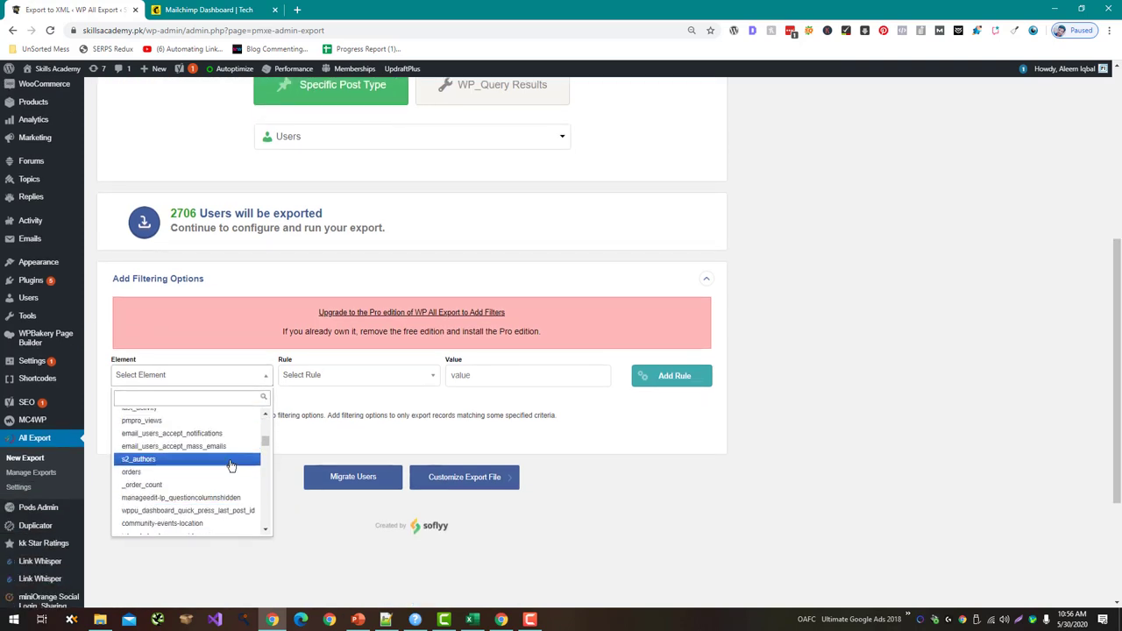
click(357, 375)
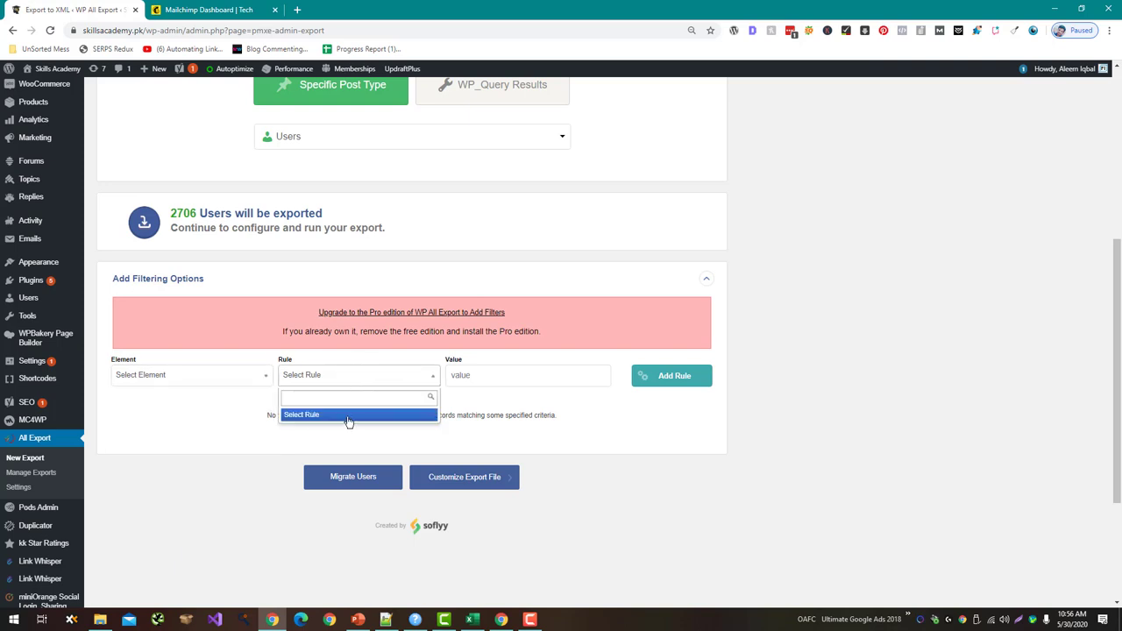
click(462, 480)
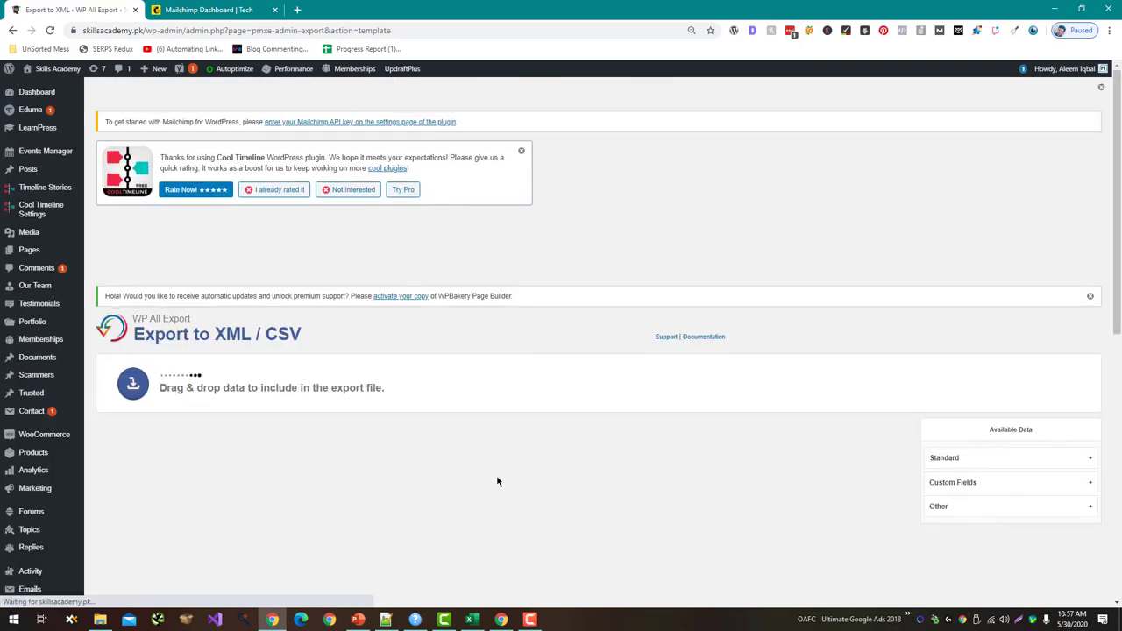
- Remove the User Login field from the export layout and add First Name and Last Name from the standard data
scroll(488, 478, down, 1)
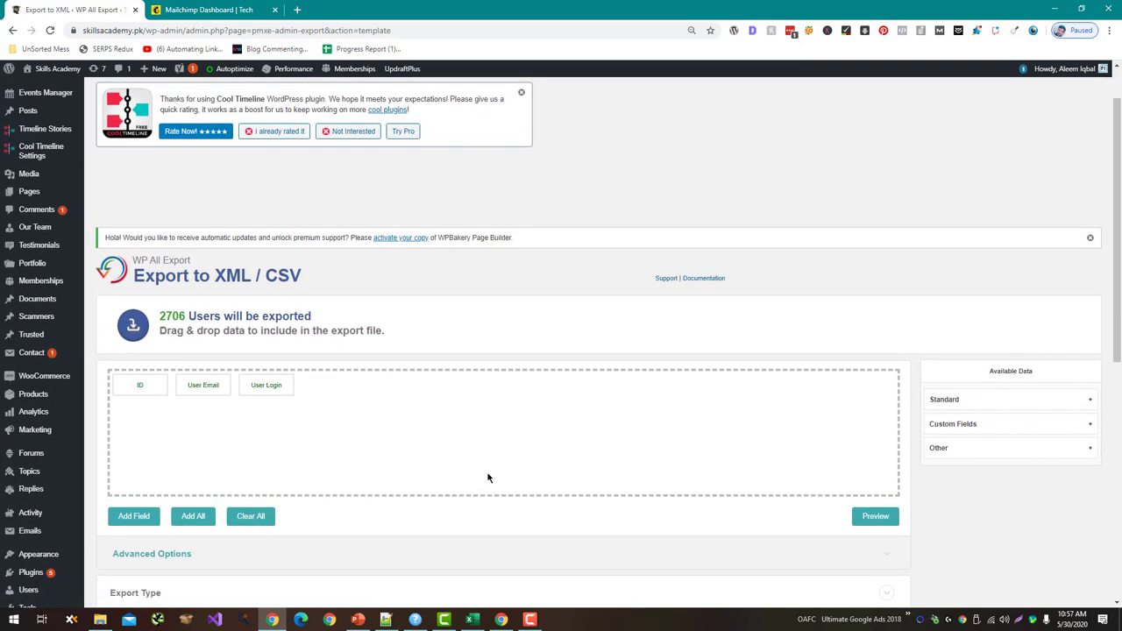
click(280, 386)
click(413, 316)
click(1046, 400)
scroll(1046, 410, down, 1)
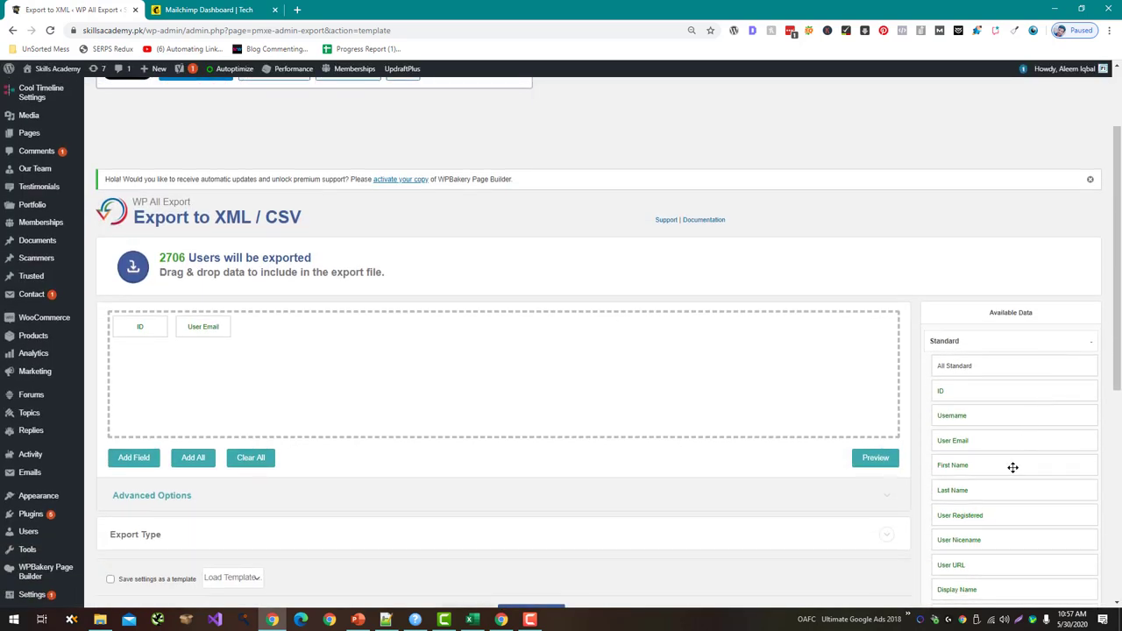
drag(537, 345, 460, 344)
drag(1001, 492, 496, 350)
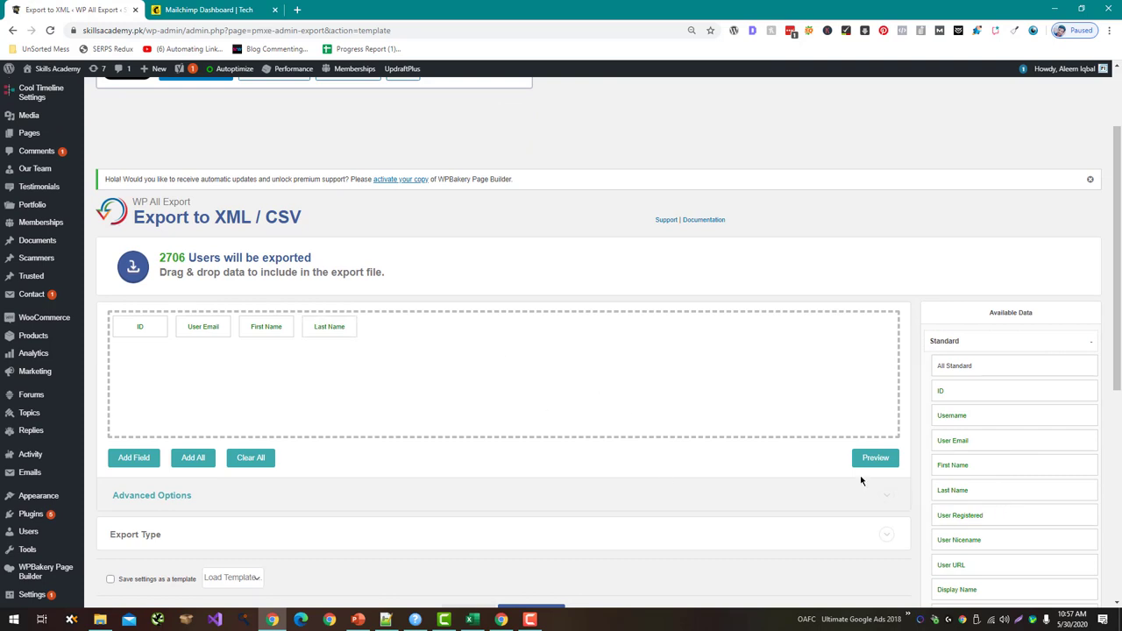
- Run the users export with the default advanced settings and download the exported data as a CSV file
scroll(860, 475, down, 2)
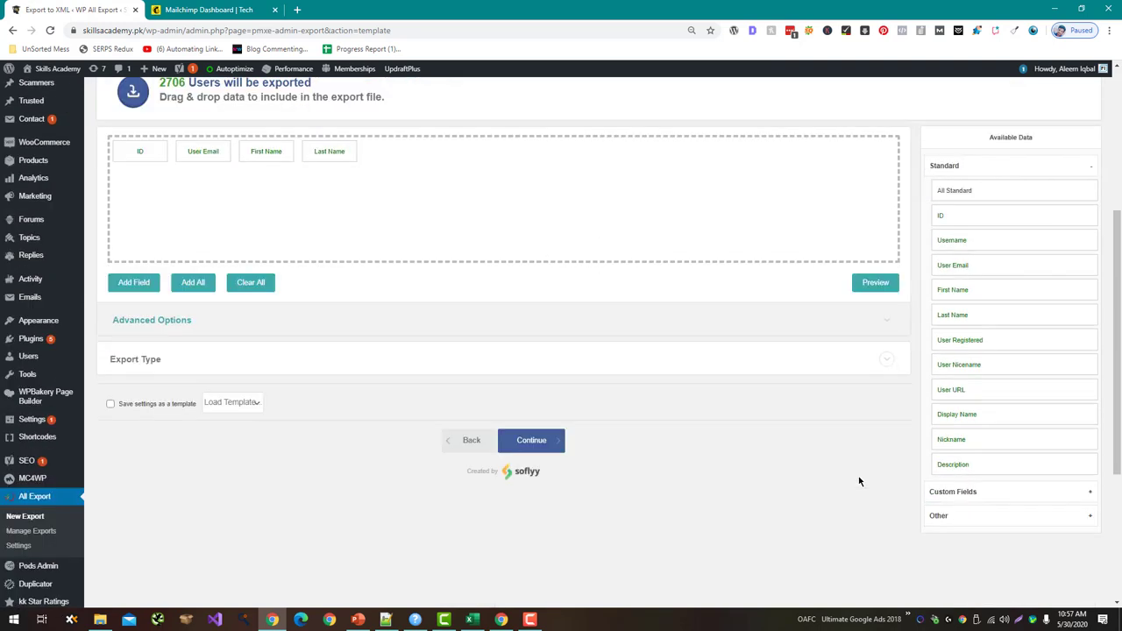
click(532, 441)
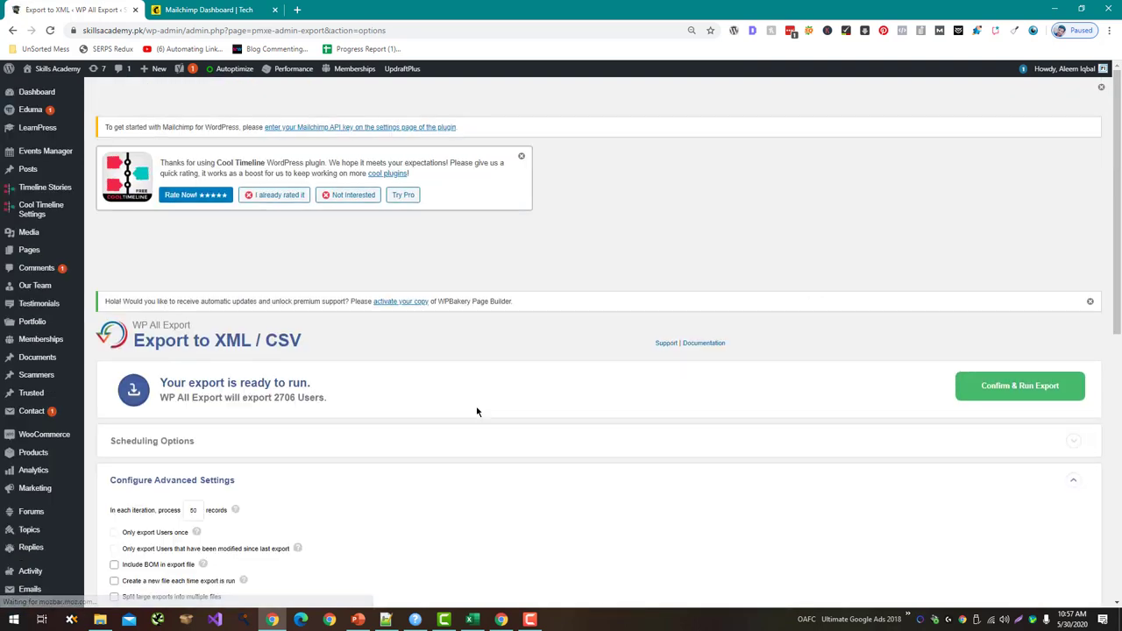
scroll(476, 412, down, 3)
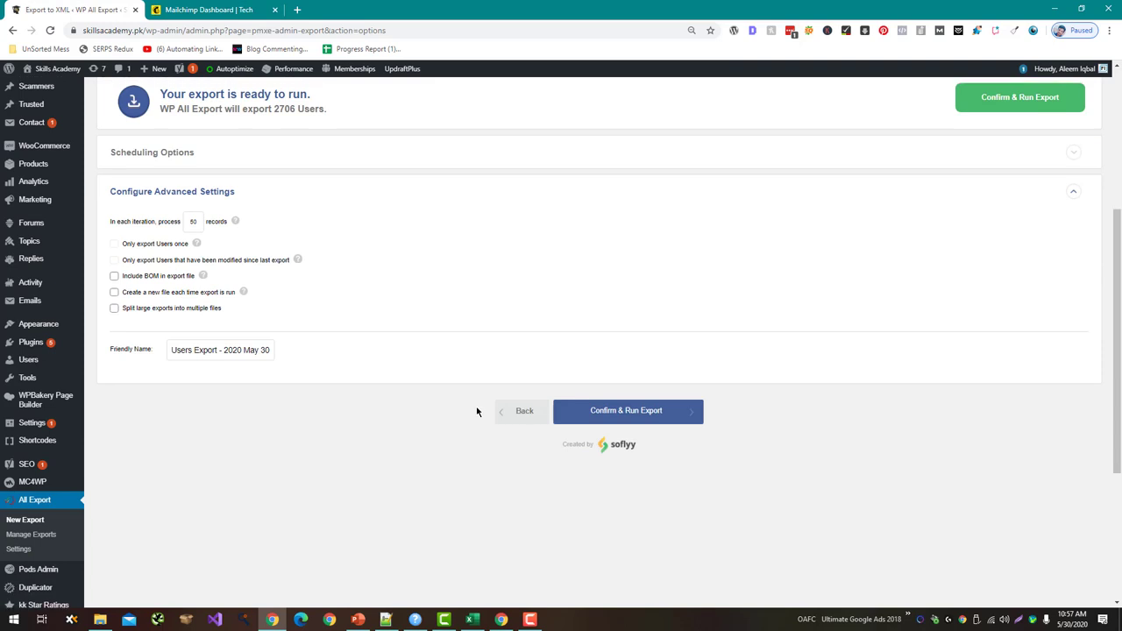
scroll(476, 410, up, 3)
click(1021, 397)
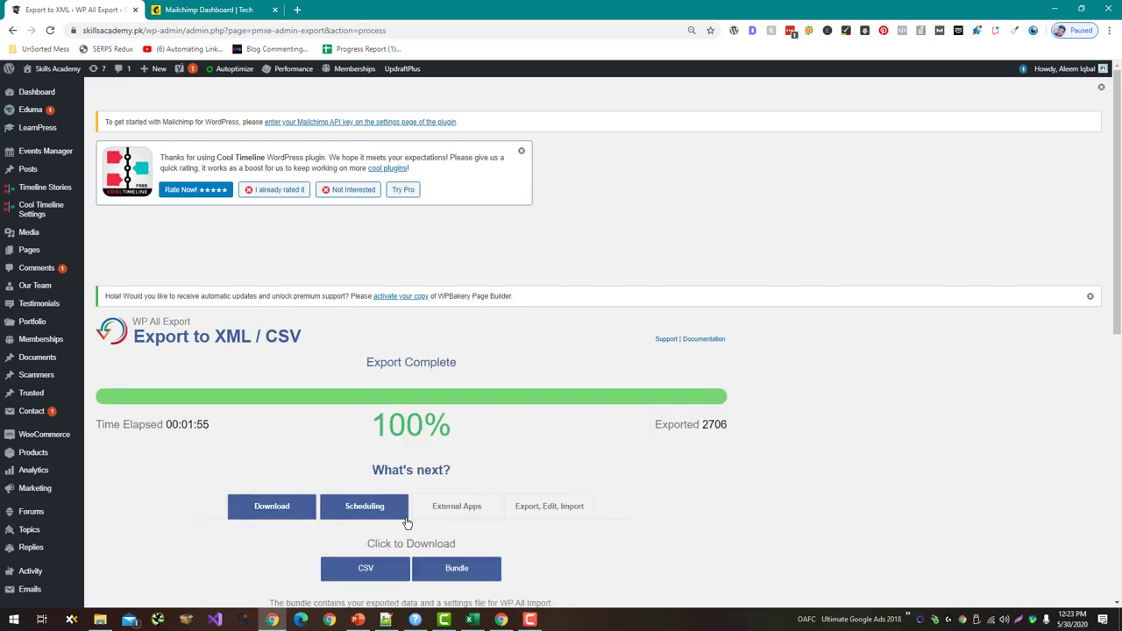
scroll(405, 523, down, 3)
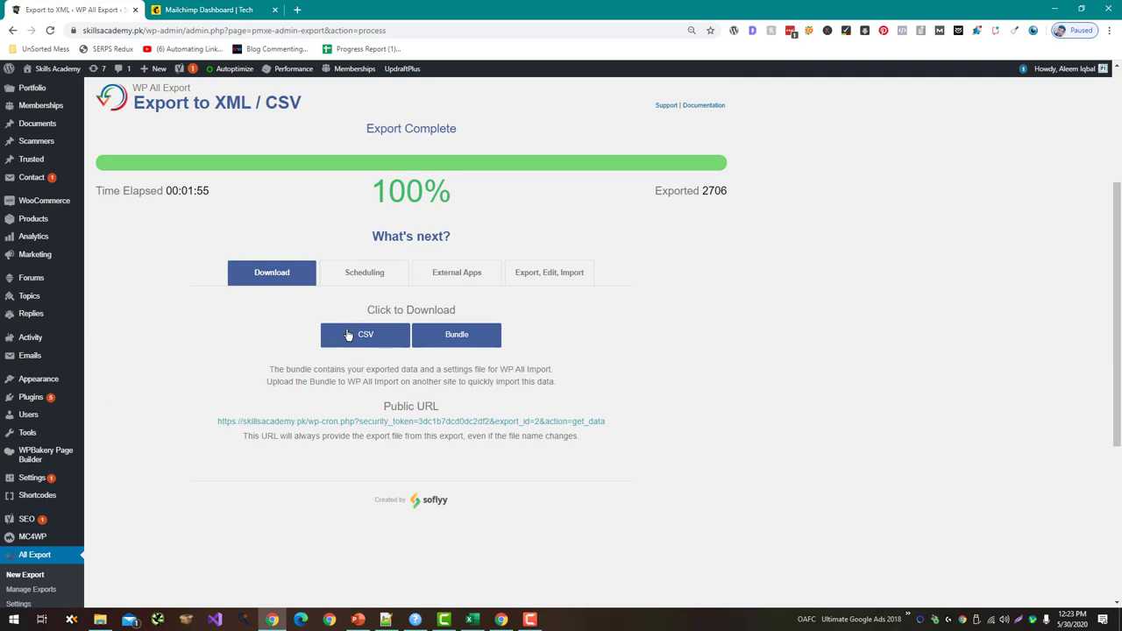
click(348, 335)
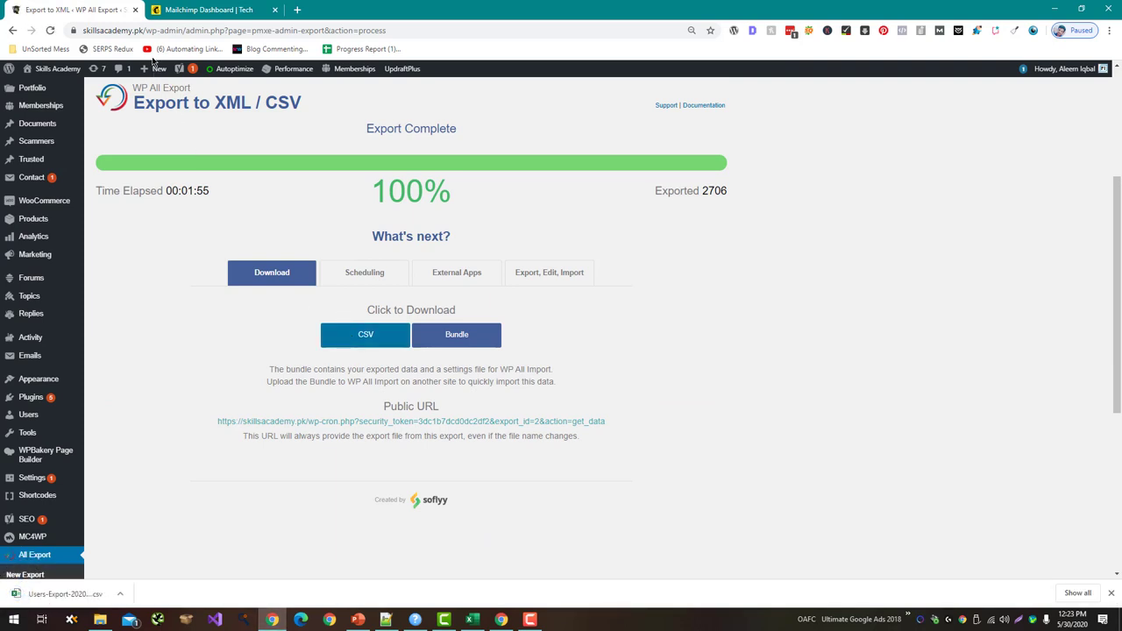
- Switch to Mailchimp and start importing contacts into the Tech audience from a CSV or tab-delimited text file
click(189, 10)
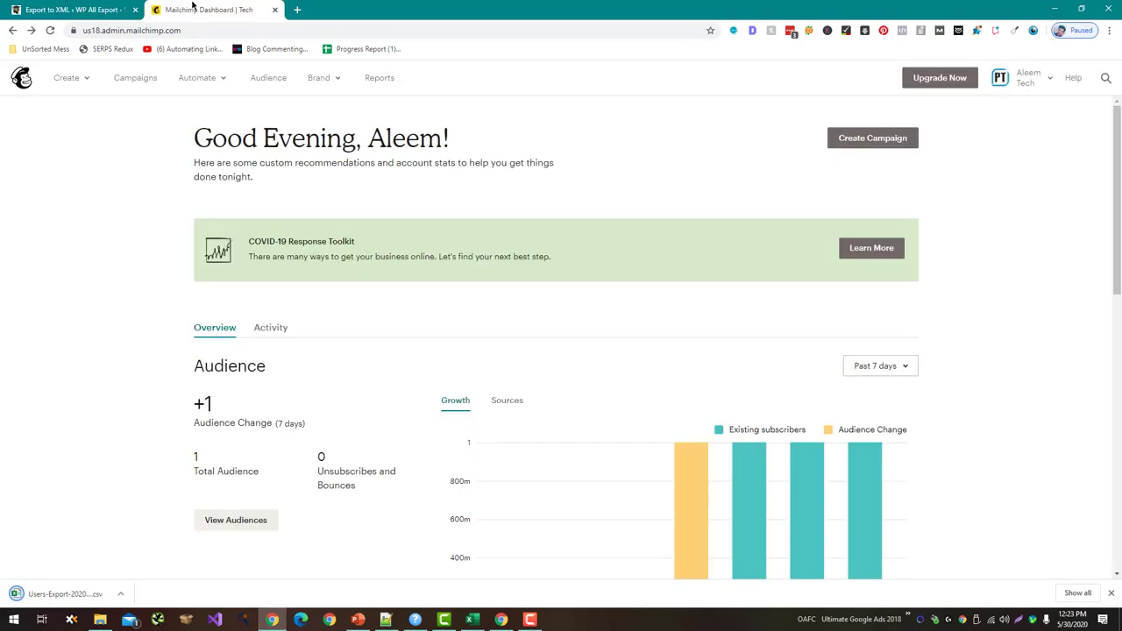
click(265, 80)
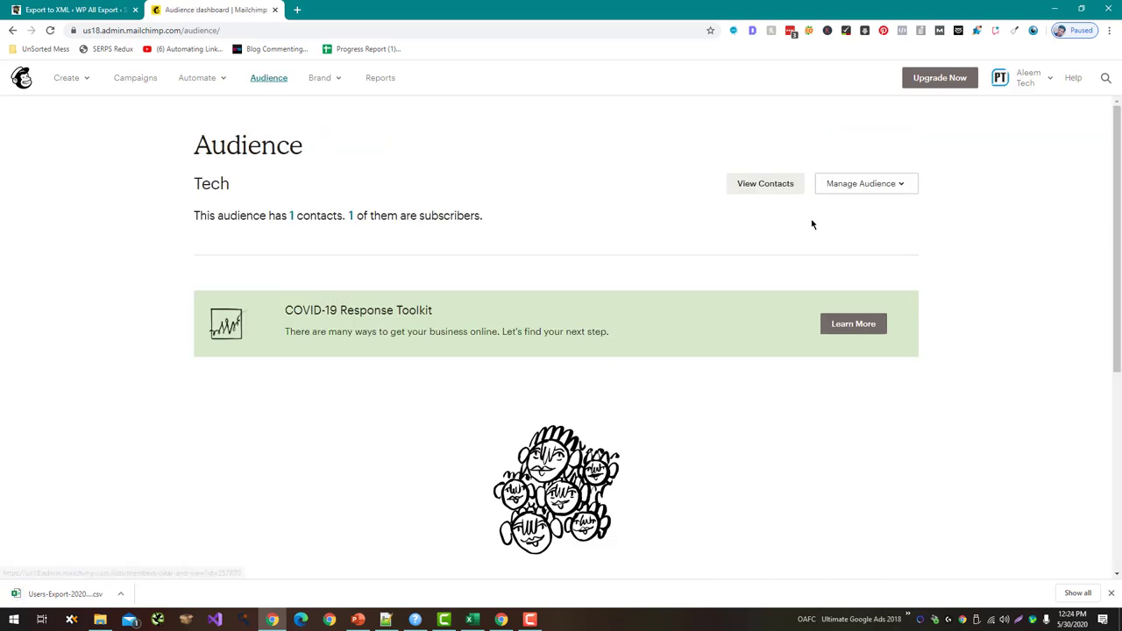
scroll(807, 191, down, 4)
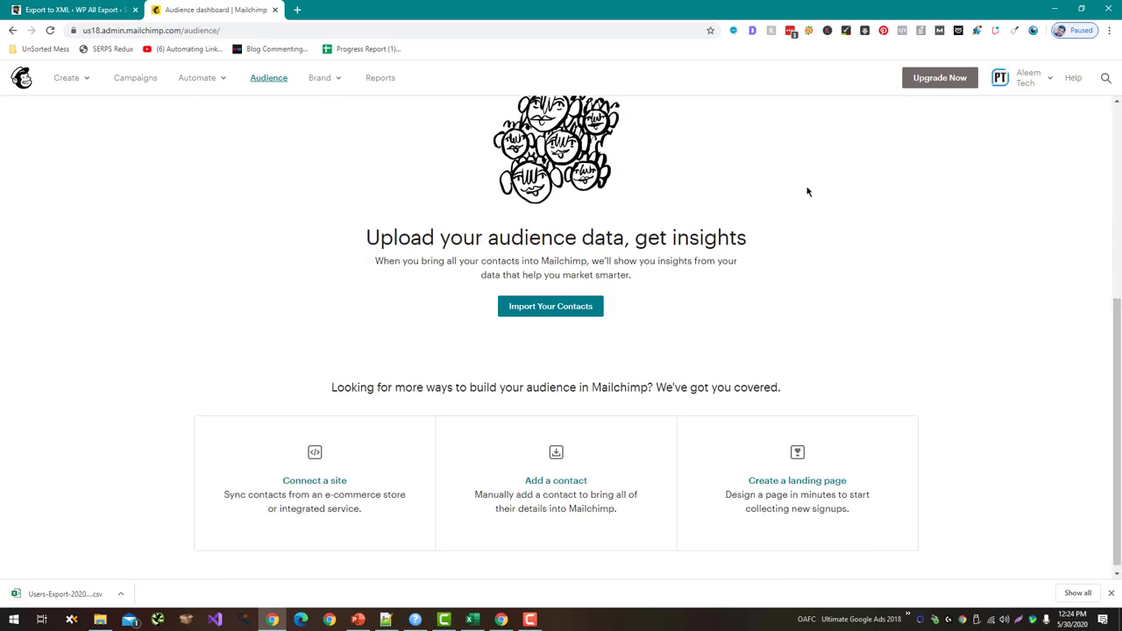
click(538, 311)
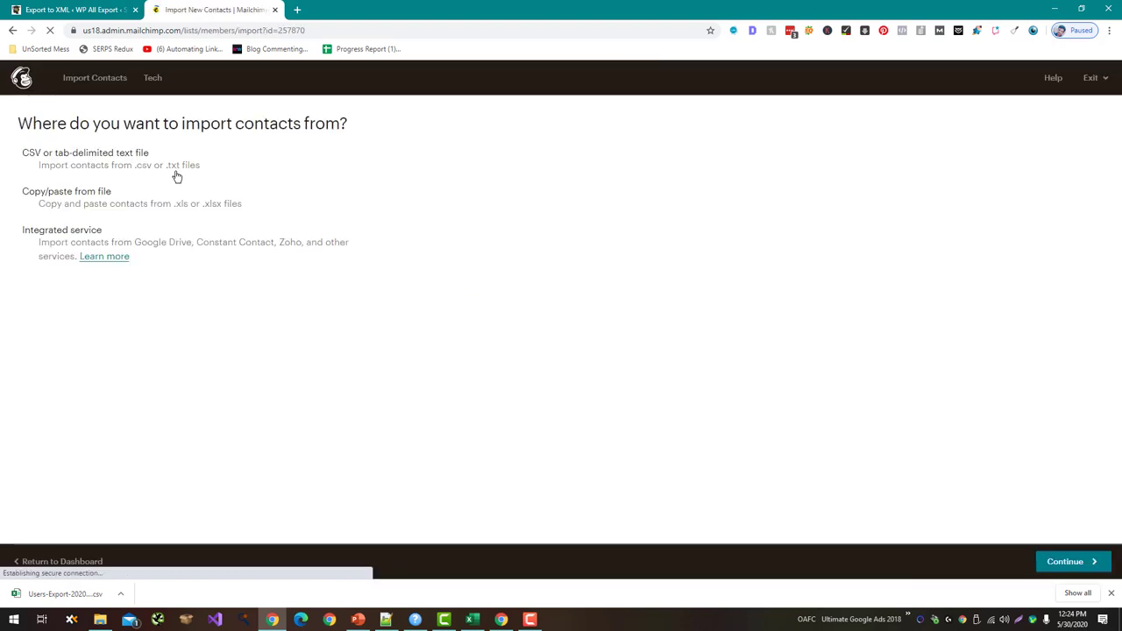
click(143, 171)
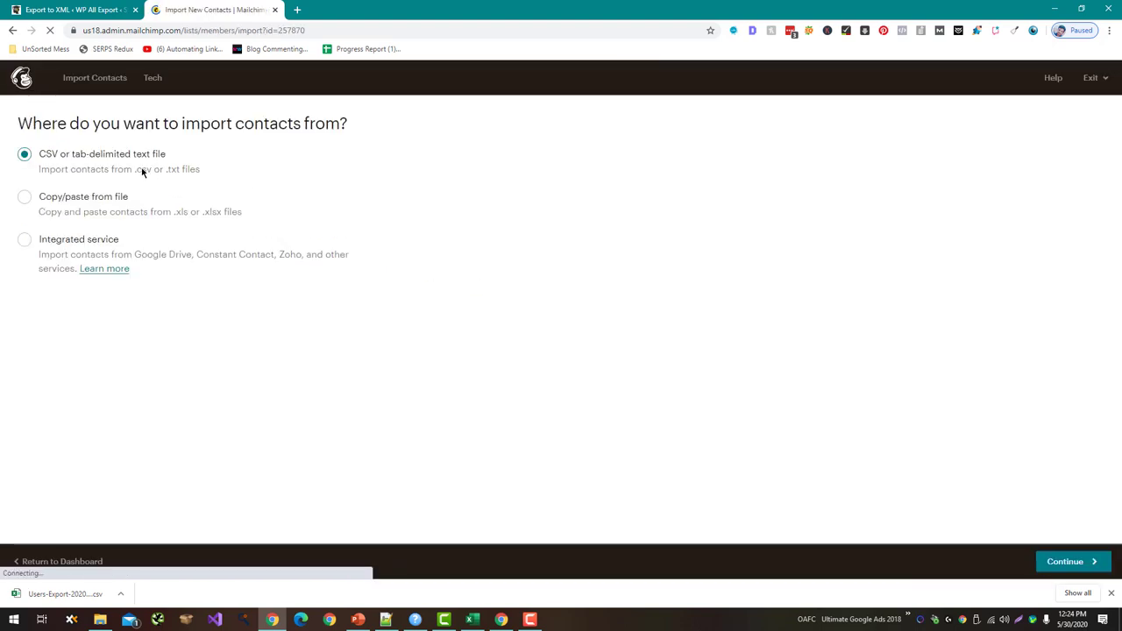
click(1063, 562)
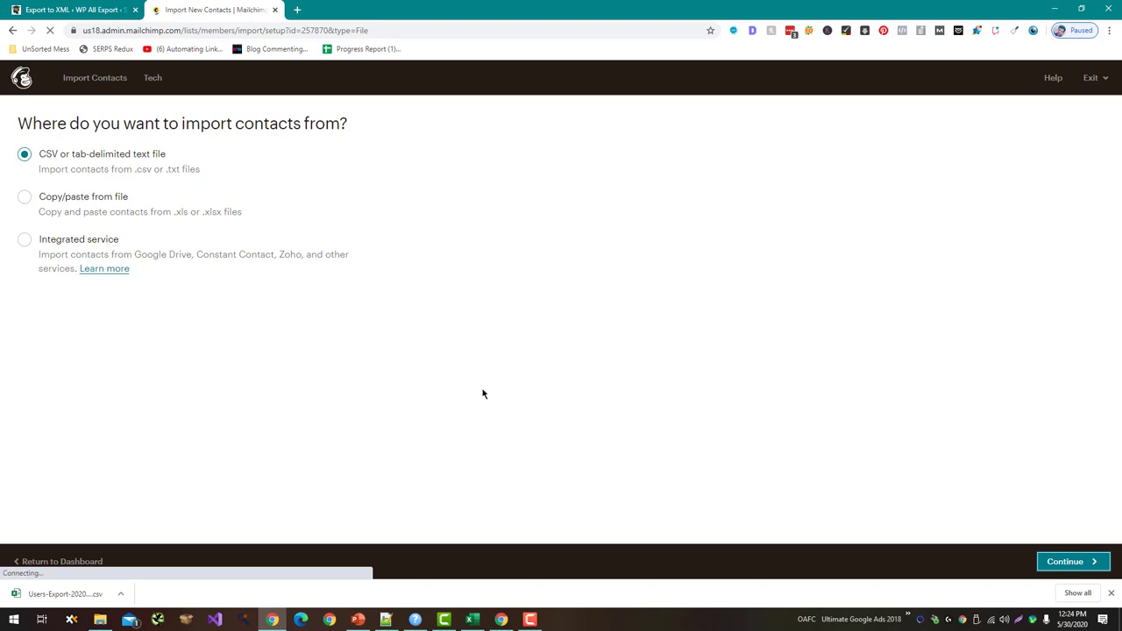
- Upload Users-Export-2020-May-30-0557.csv as the contact file and continue to column matching
click(347, 176)
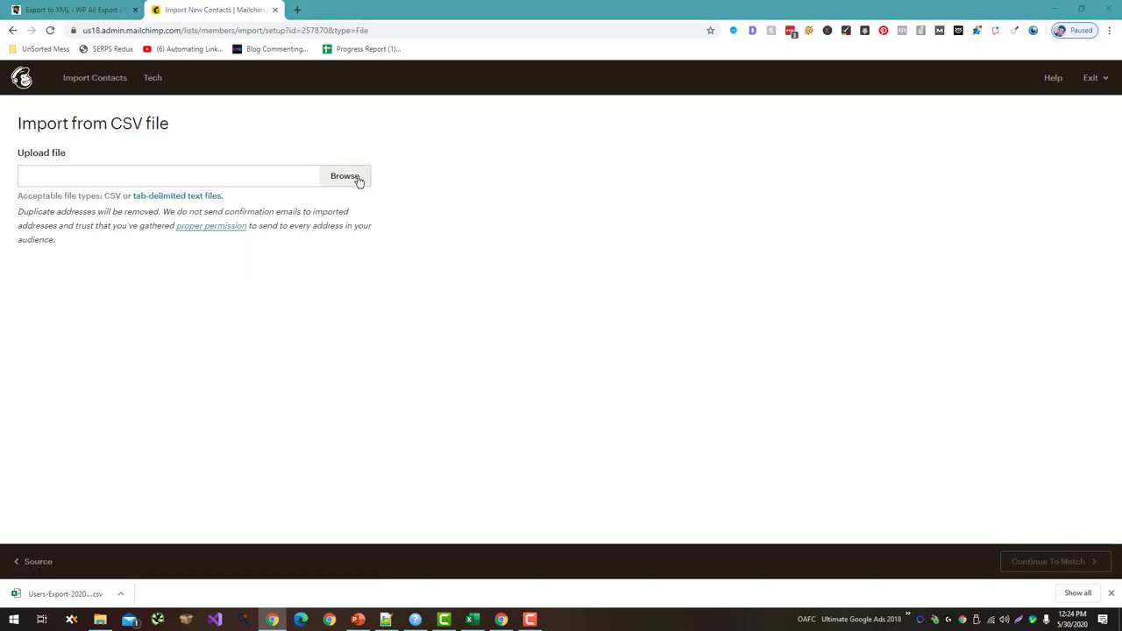
double_click(435, 279)
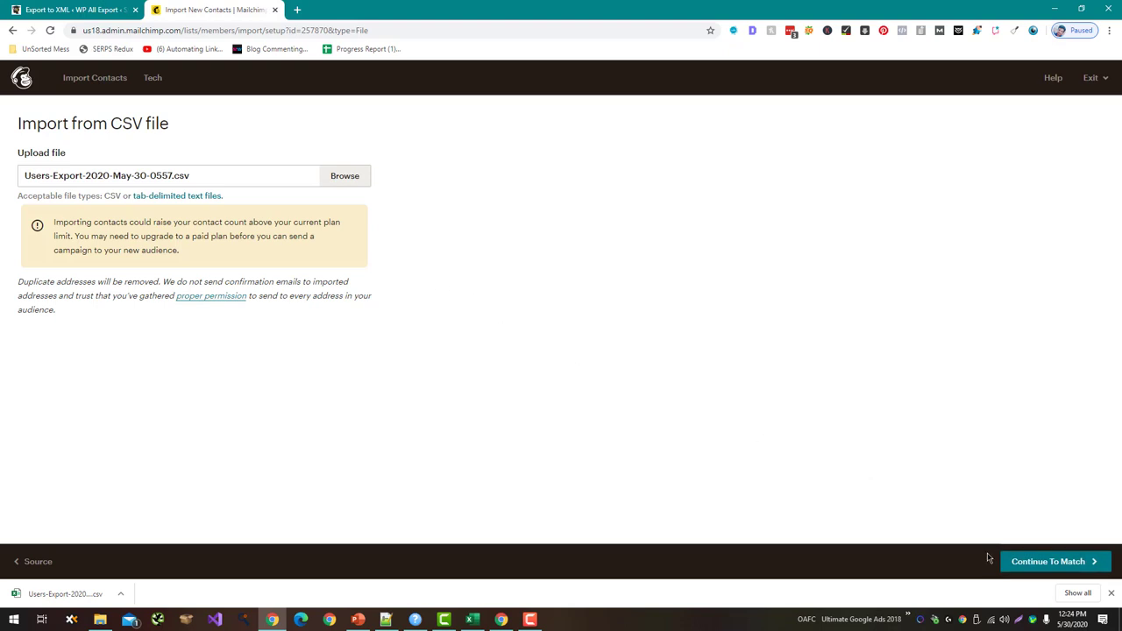
click(1043, 566)
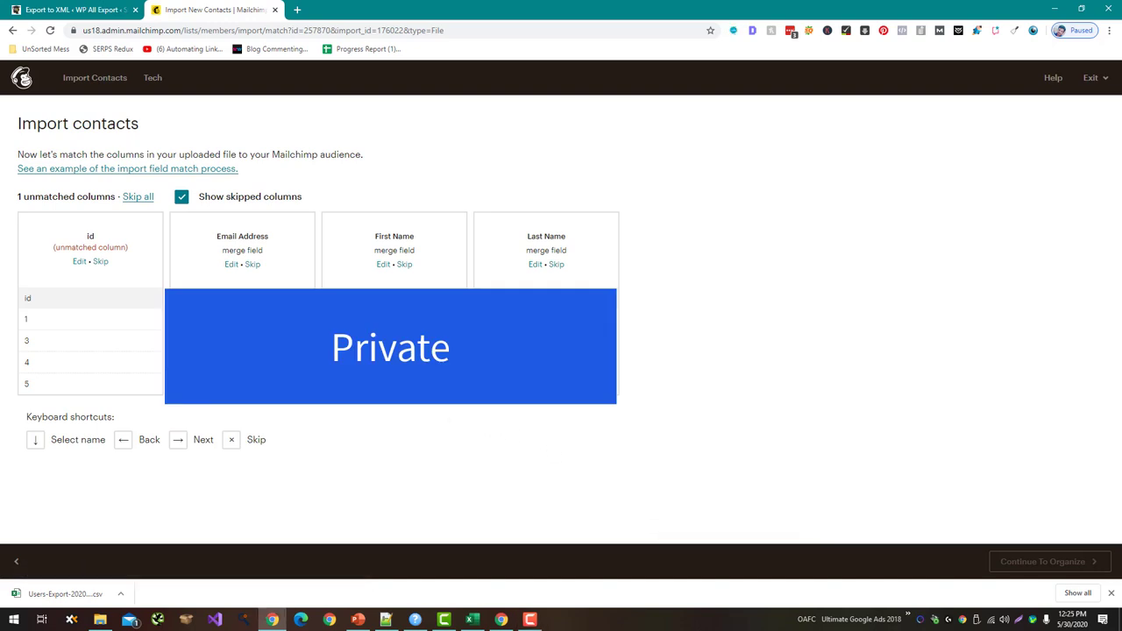
- Skip the id column, save the Email Address, First Name and Last Name matches, and continue to organizing the contacts
click(97, 265)
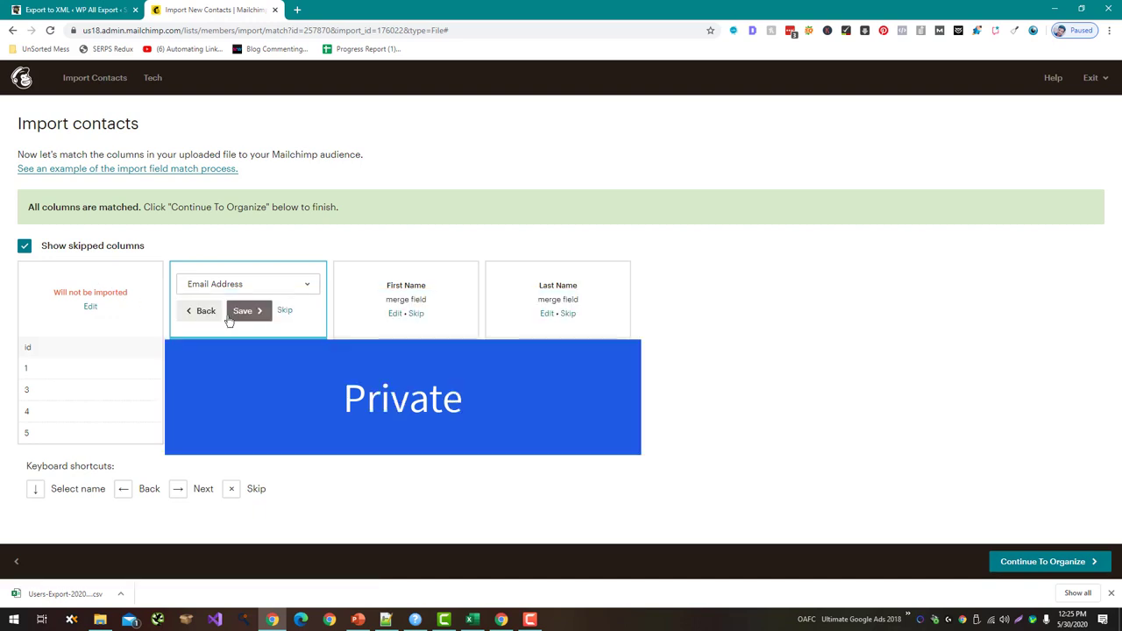
click(247, 311)
click(394, 311)
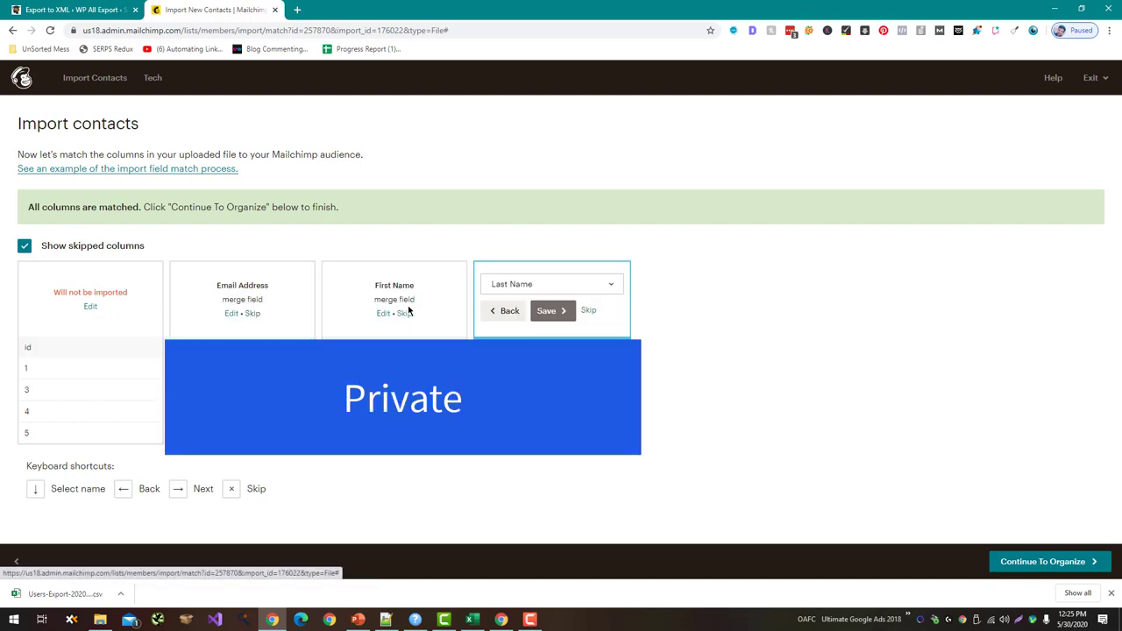
click(550, 311)
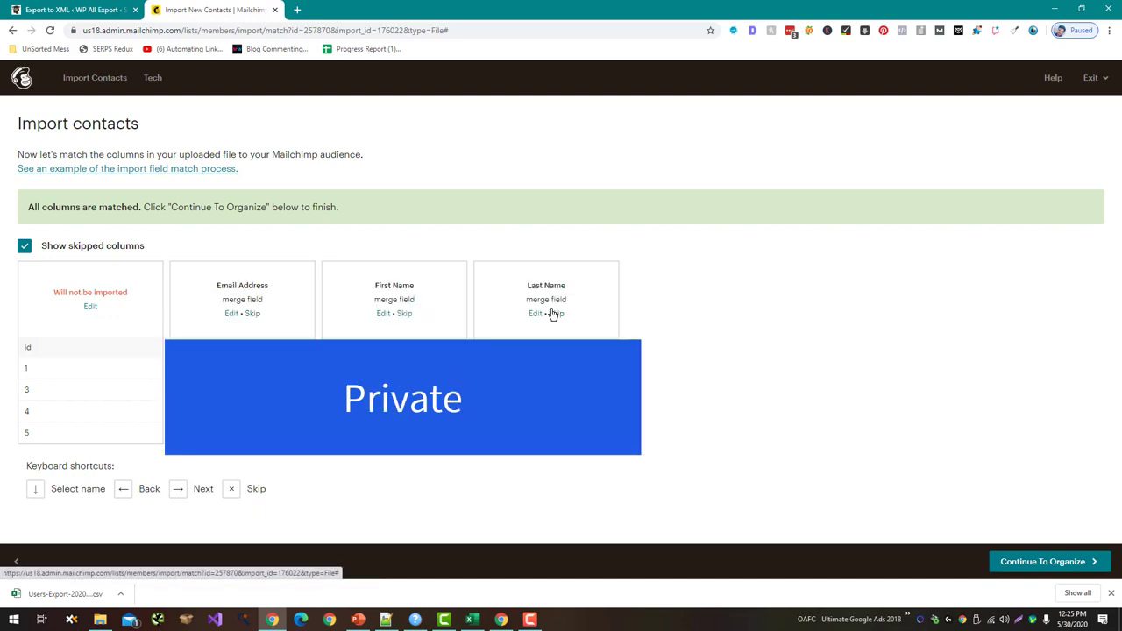
click(1077, 564)
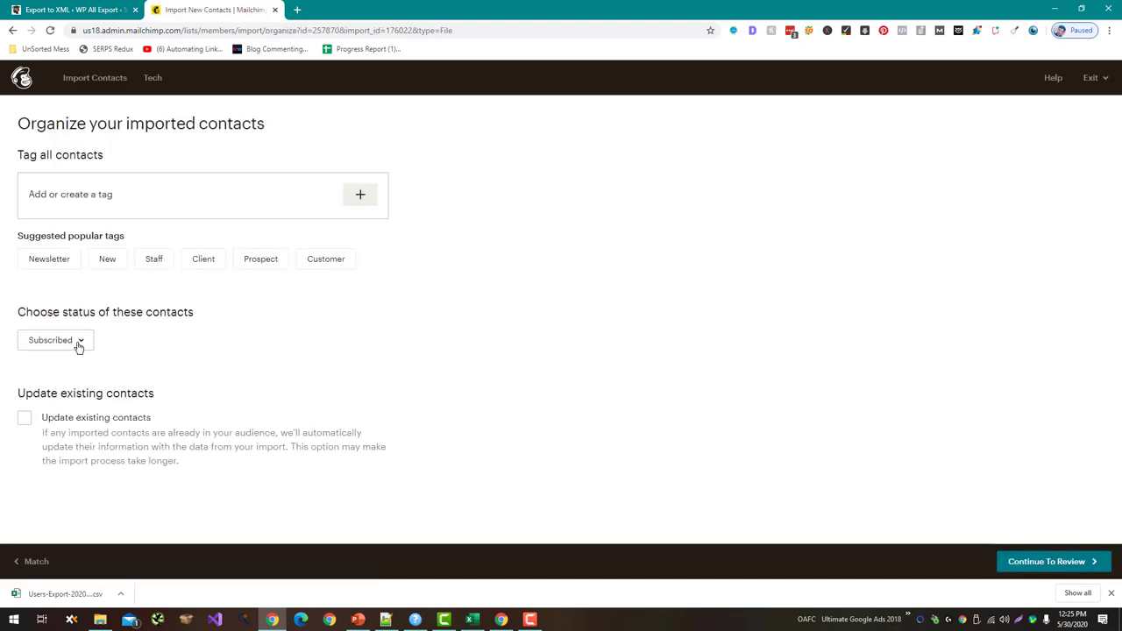
- Keep the contacts' status as Subscribed, import them untagged into the Tech audience and check the audience's contact count
click(1004, 561)
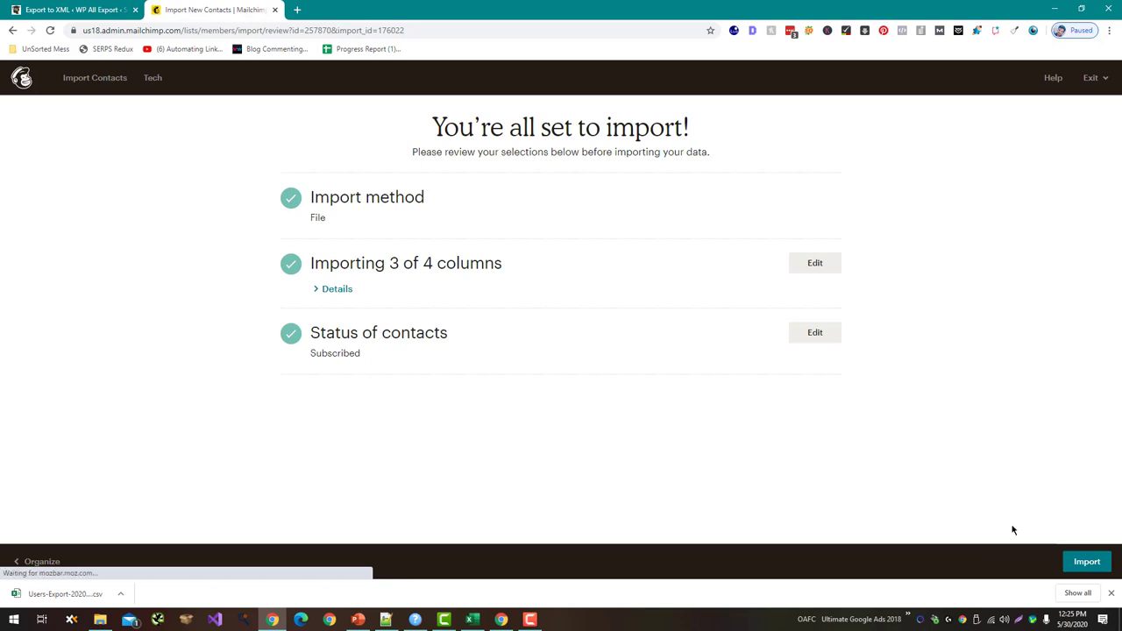
click(1087, 562)
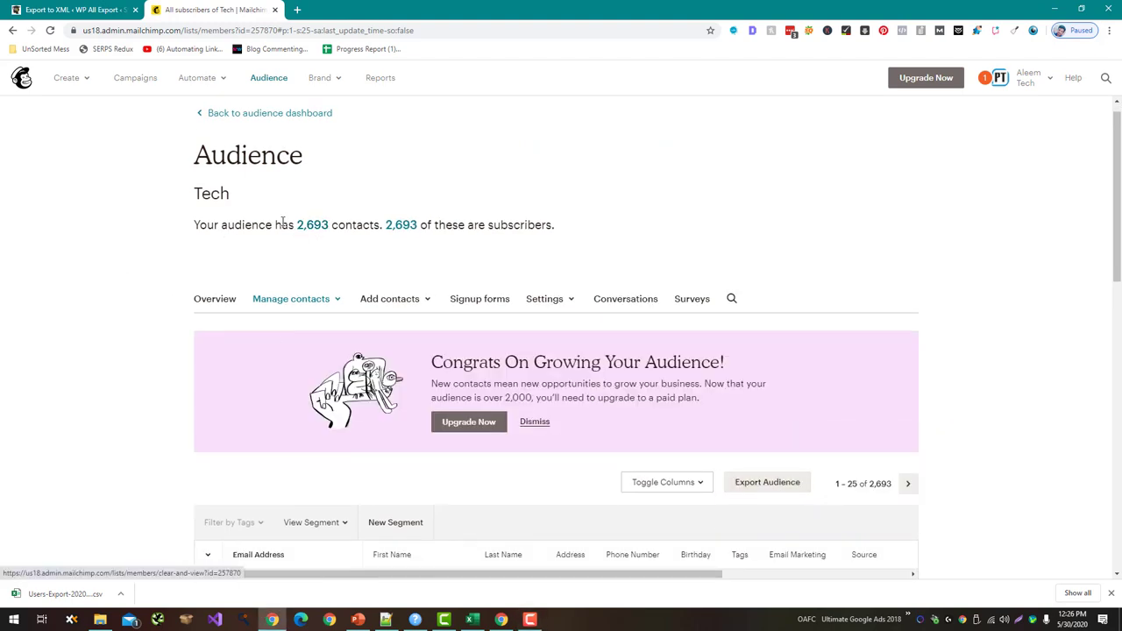
drag(292, 221, 351, 225)
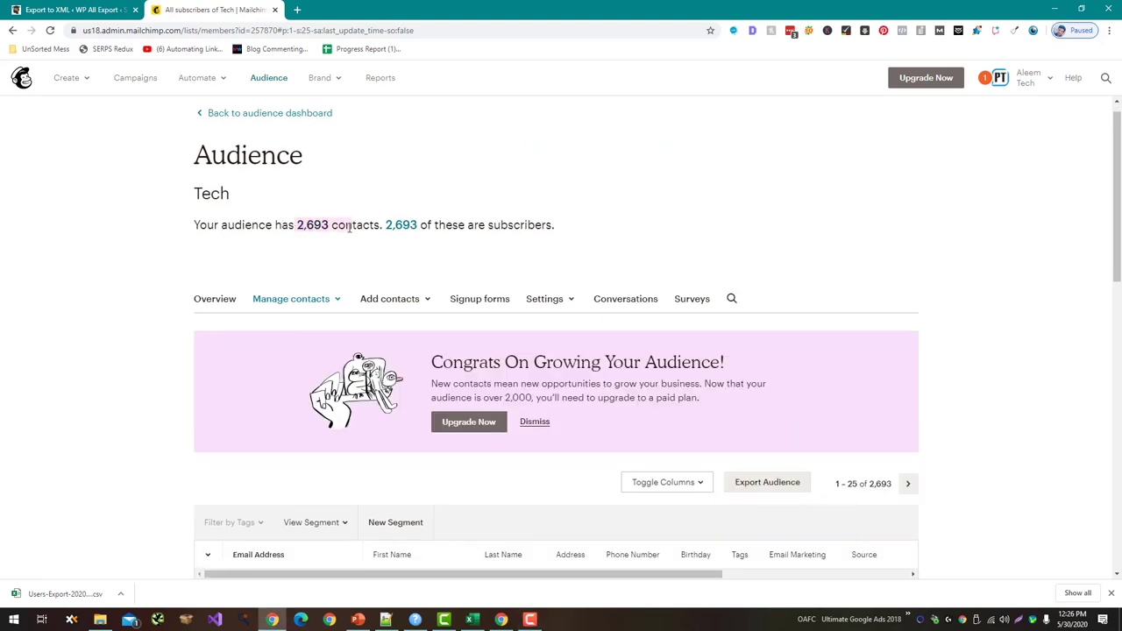
- Open the creation choices for contacting the audience, including the Email option
click(73, 77)
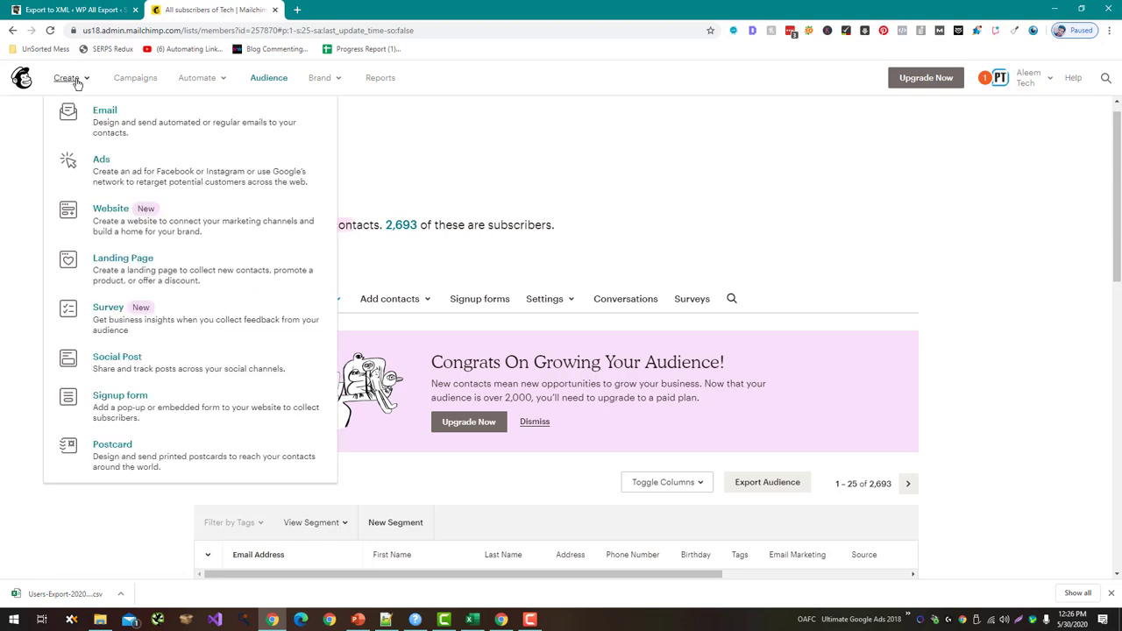
click(504, 167)
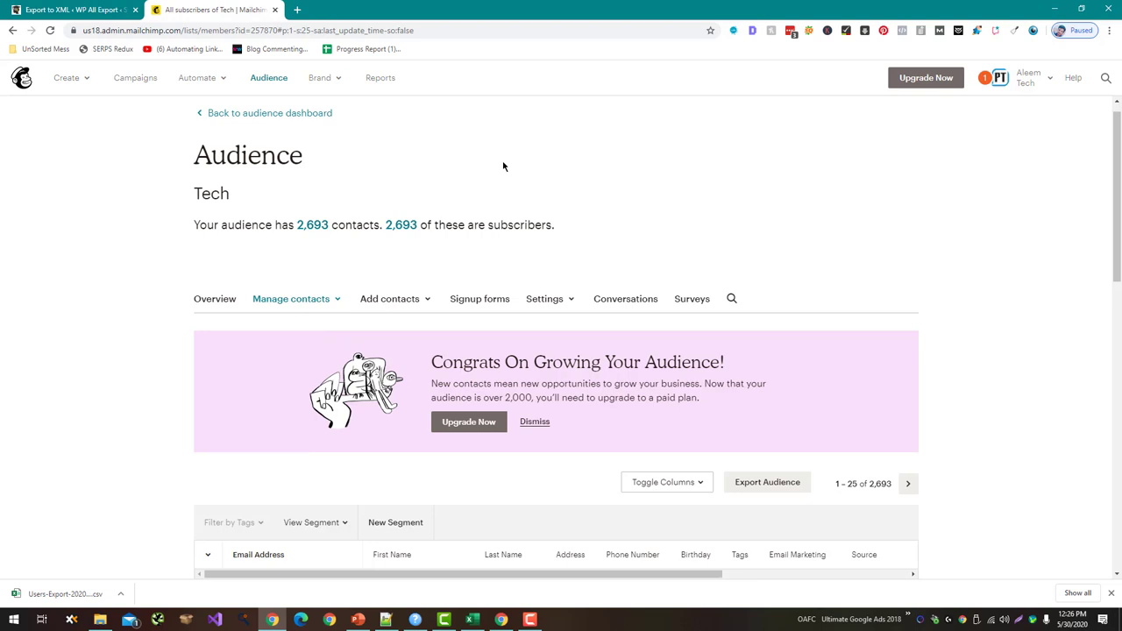
click(79, 79)
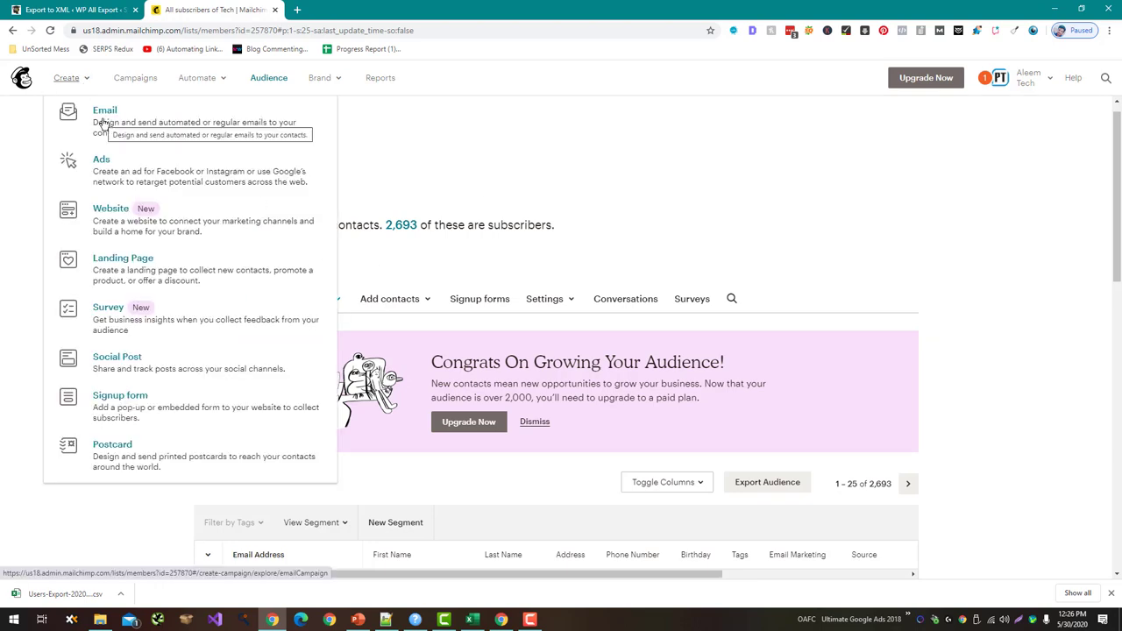